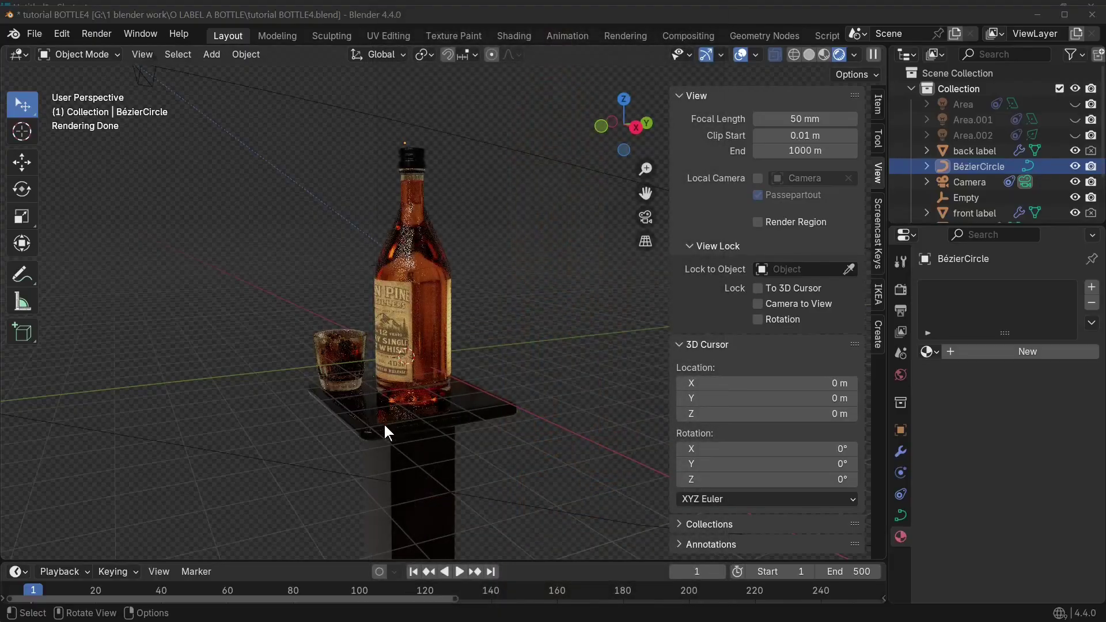
Examine the labelled bottle, the glass and the table from several angles and distances
{"action": "scroll", "coordinate": [398, 431], "scroll_direction": "up", "scroll_amount": 3}
{"action": "middle_click_drag", "start_coordinate": [397, 433], "coordinate": [462, 424]}
{"action": "scroll", "coordinate": [513, 413], "scroll_direction": "up", "scroll_amount": 4}
{"action": "scroll", "coordinate": [386, 422], "scroll_direction": "down", "scroll_amount": 4}
{"action": "scroll", "coordinate": [399, 428], "scroll_direction": "up", "scroll_amount": 4}
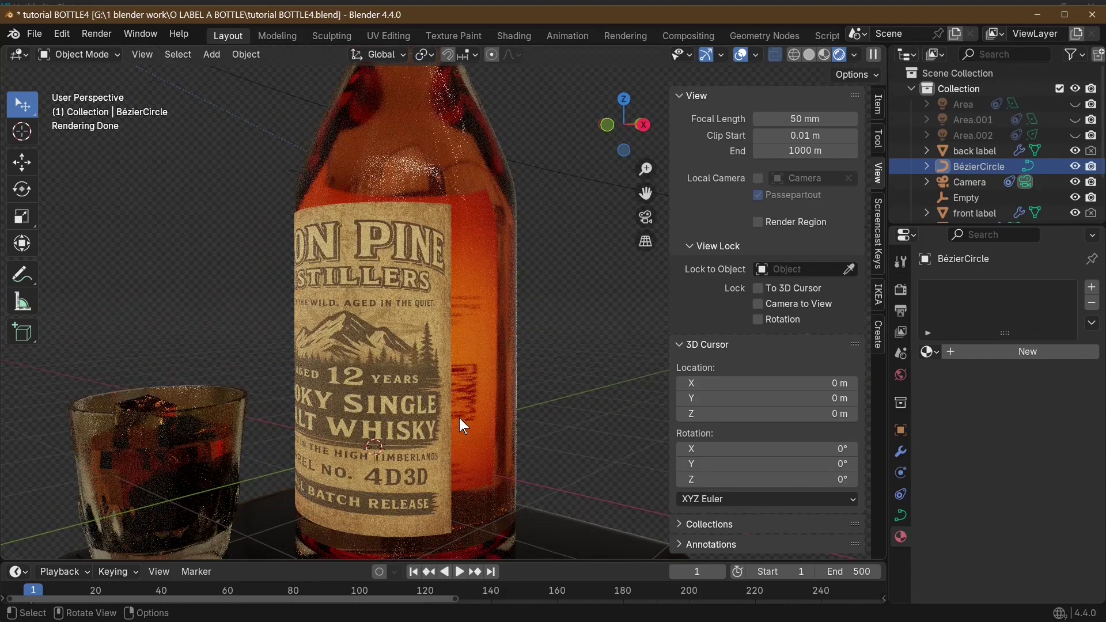
{"action": "scroll", "coordinate": [459, 419], "scroll_direction": "down", "scroll_amount": 2}
{"action": "middle_click_drag", "start_coordinate": [459, 418], "coordinate": [413, 405]}
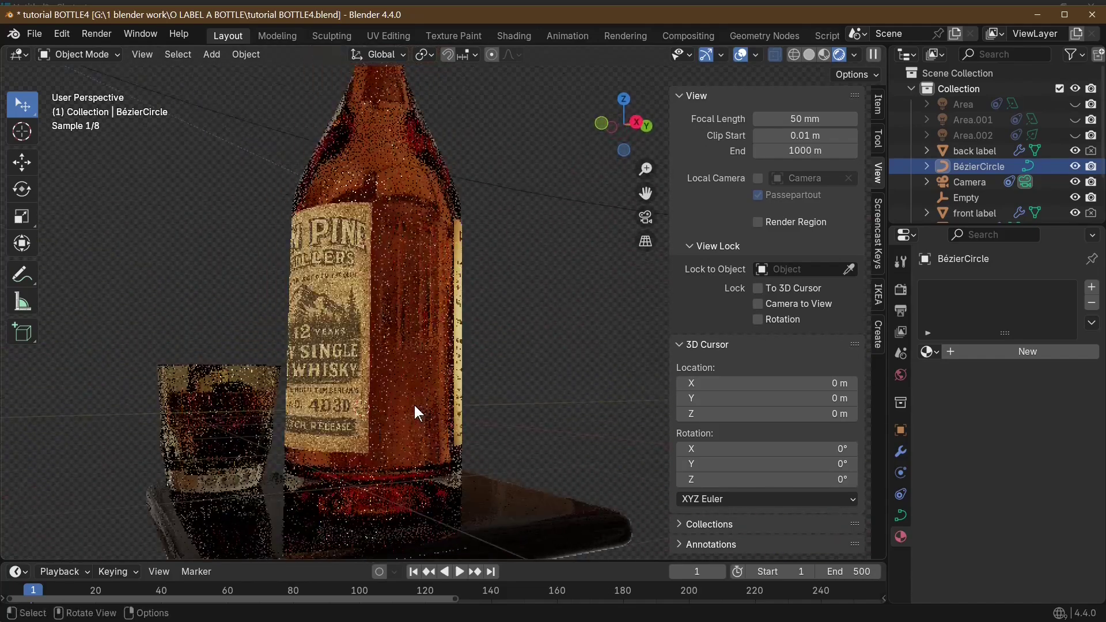
{"action": "scroll", "coordinate": [413, 405], "scroll_direction": "down", "scroll_amount": 3}
{"action": "scroll", "coordinate": [409, 444], "scroll_direction": "up", "scroll_amount": 4}
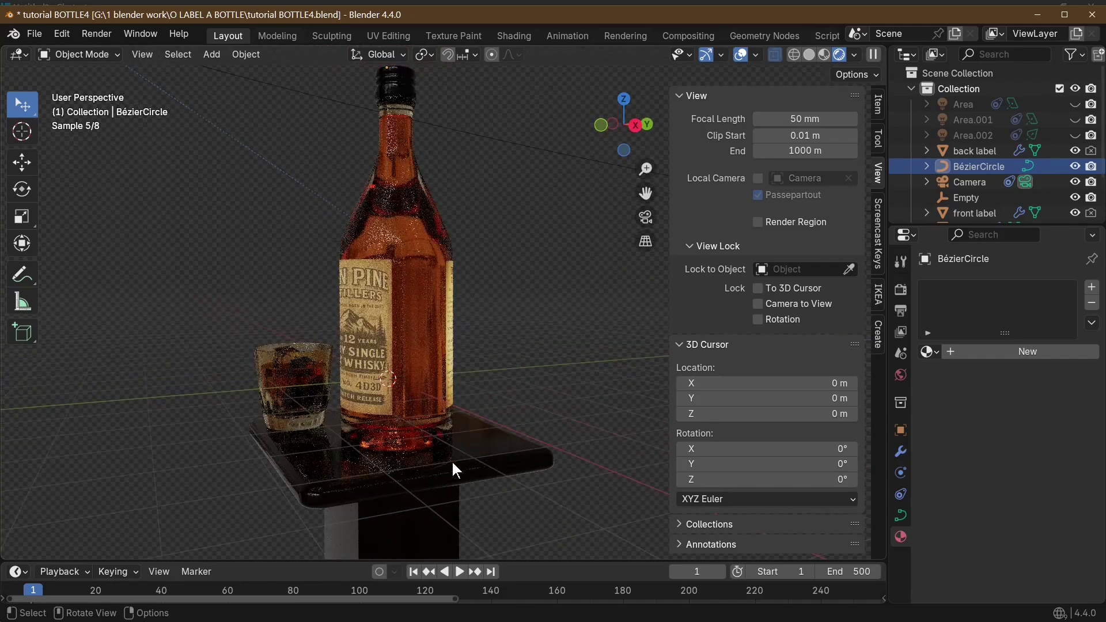
Hide the table and the whisky glass so only the bottle is left in view
{"action": "left_click", "coordinate": [467, 464]}
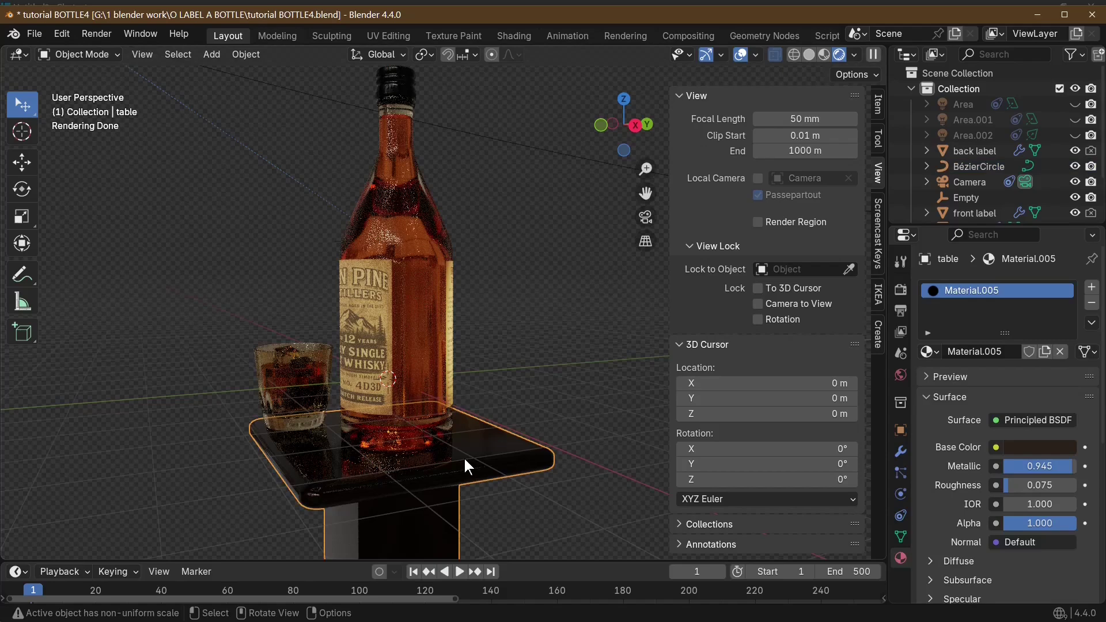
{"action": "key", "text": "h"}
{"action": "left_click", "coordinate": [302, 392]}
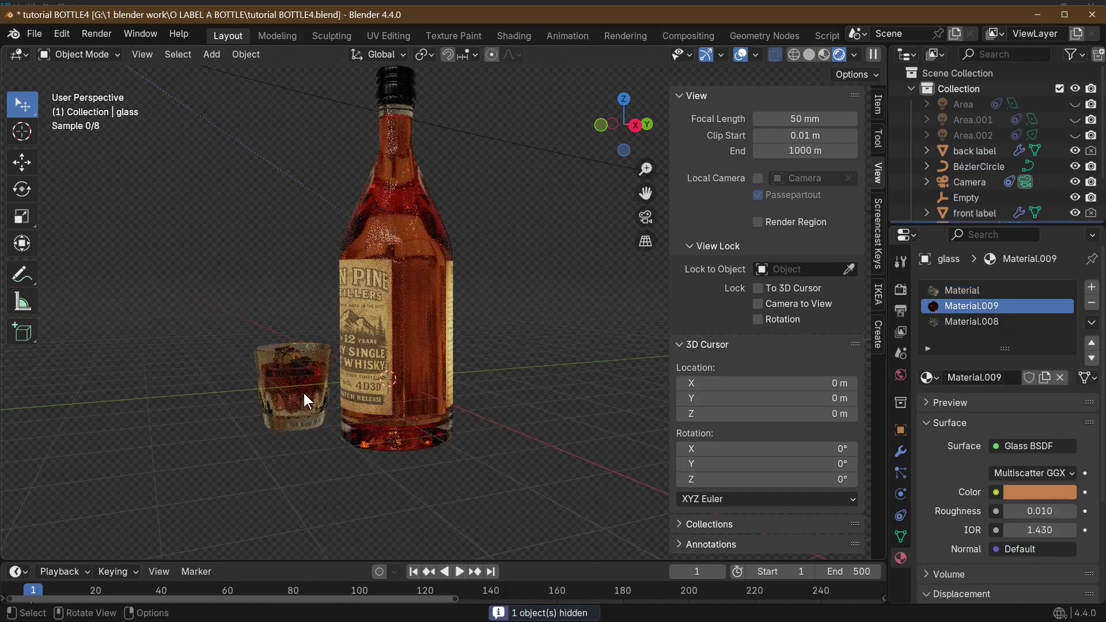
{"action": "key", "text": "h"}
Delete the existing front label and back label from the bottle
{"action": "scroll", "coordinate": [415, 421], "scroll_direction": "up", "scroll_amount": 4}
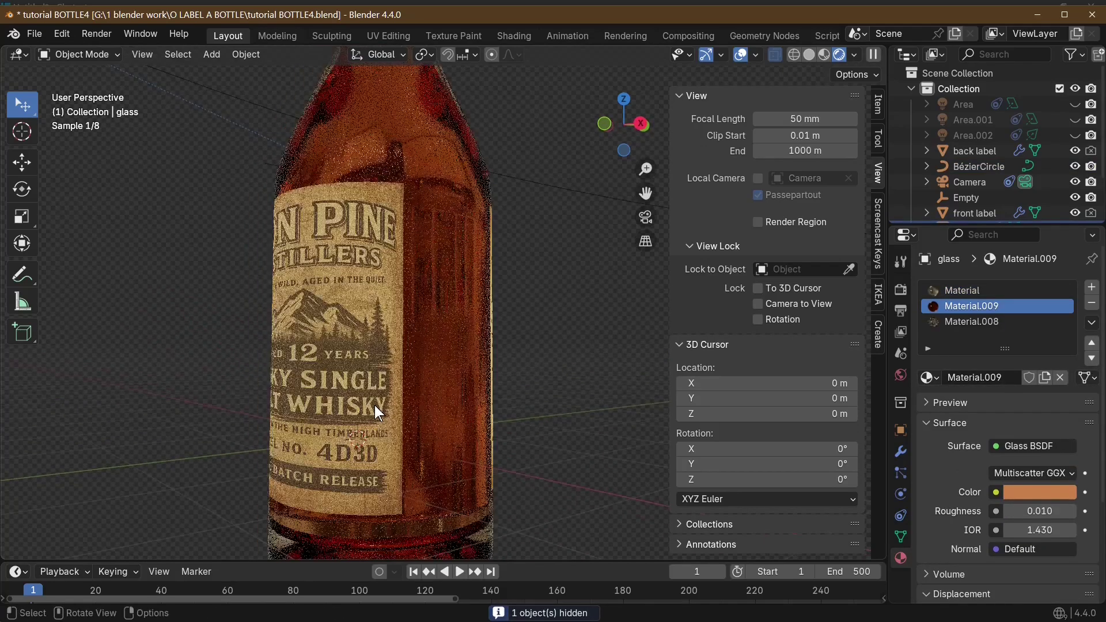
{"action": "left_click", "coordinate": [374, 405]}
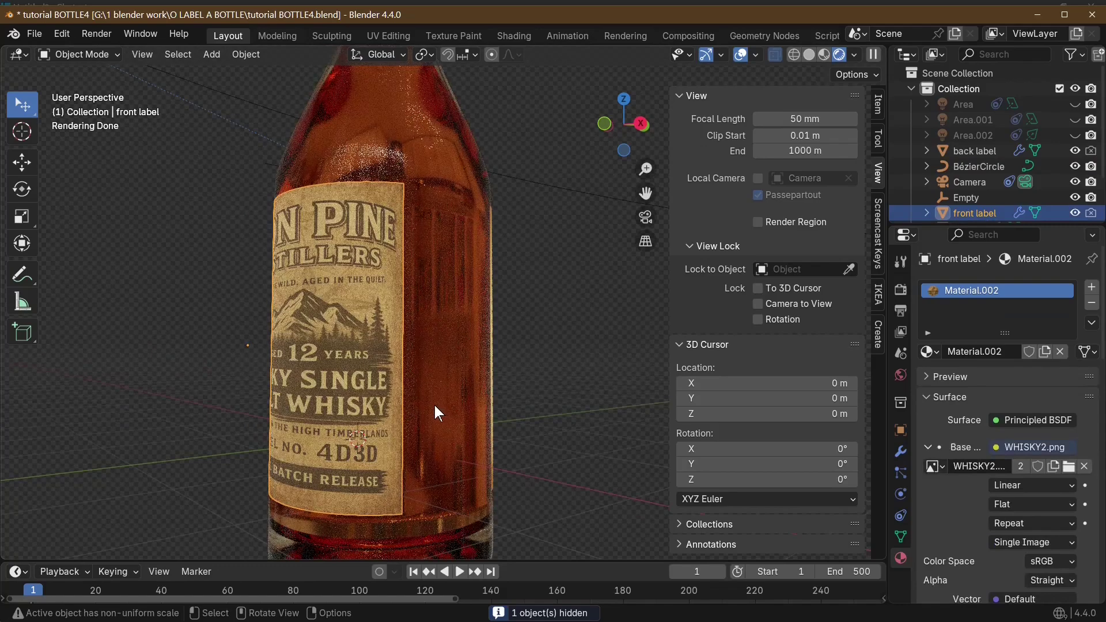
{"action": "key", "text": "x"}
{"action": "left_click", "coordinate": [435, 406]}
{"action": "middle_click_drag", "start_coordinate": [459, 416], "coordinate": [365, 412]}
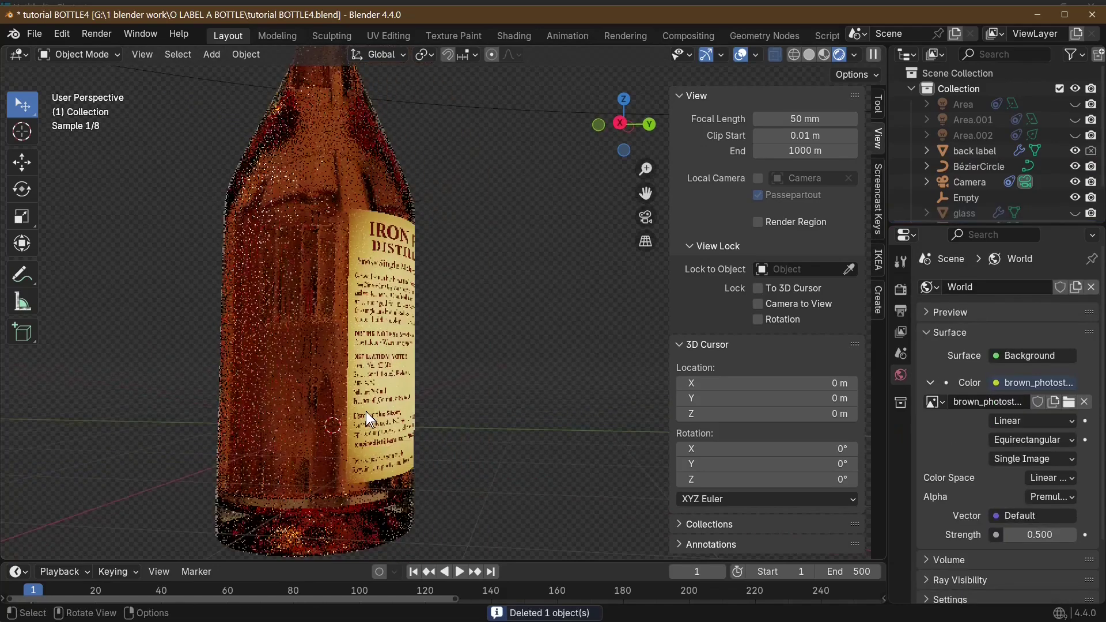
{"action": "left_click", "coordinate": [377, 401]}
{"action": "key", "text": "x"}
{"action": "left_click", "coordinate": [379, 402]}
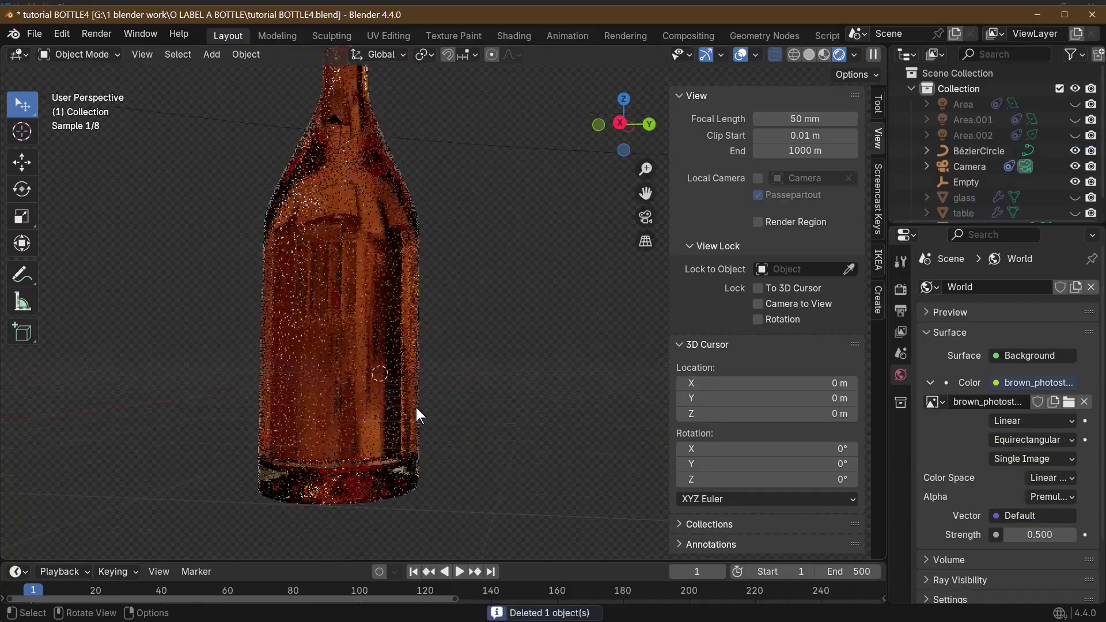
Add the image WHISKY2.png to the scene as a mesh plane
{"action": "scroll", "coordinate": [415, 409], "scroll_direction": "down", "scroll_amount": 4}
{"action": "middle_click_drag", "start_coordinate": [415, 412], "coordinate": [506, 464]}
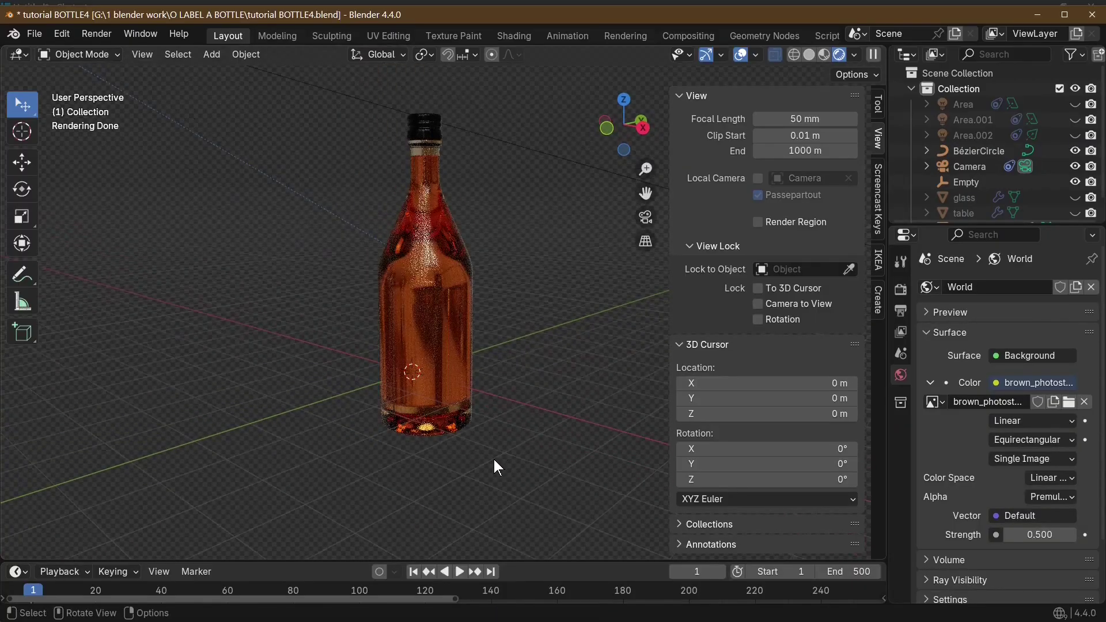
{"action": "middle_click_drag", "start_coordinate": [468, 455], "coordinate": [431, 439]}
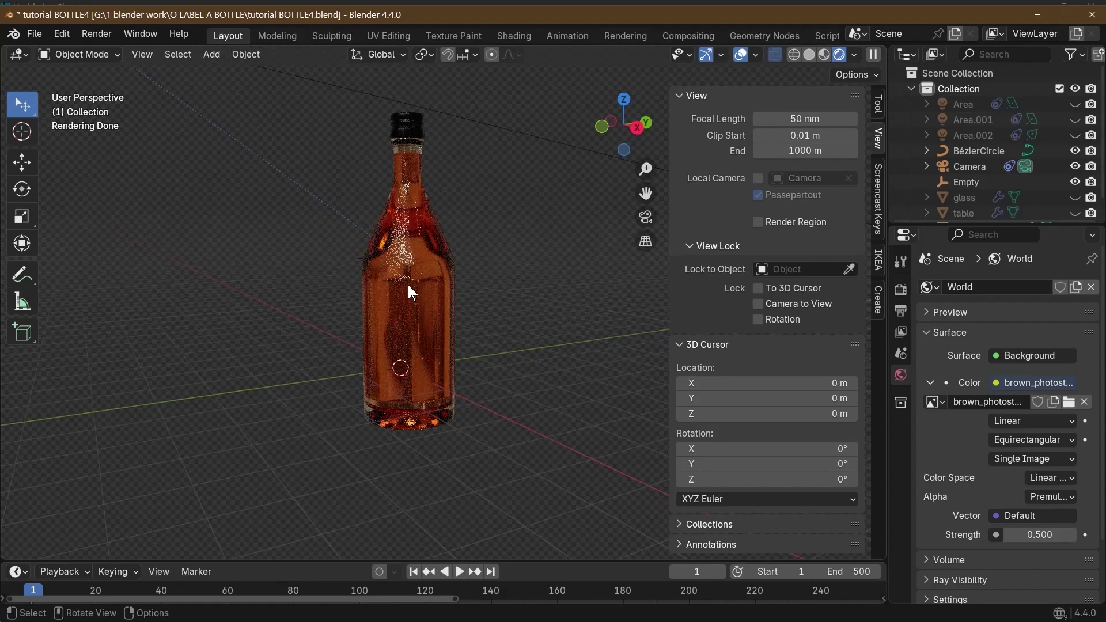
{"action": "left_click", "coordinate": [209, 55]}
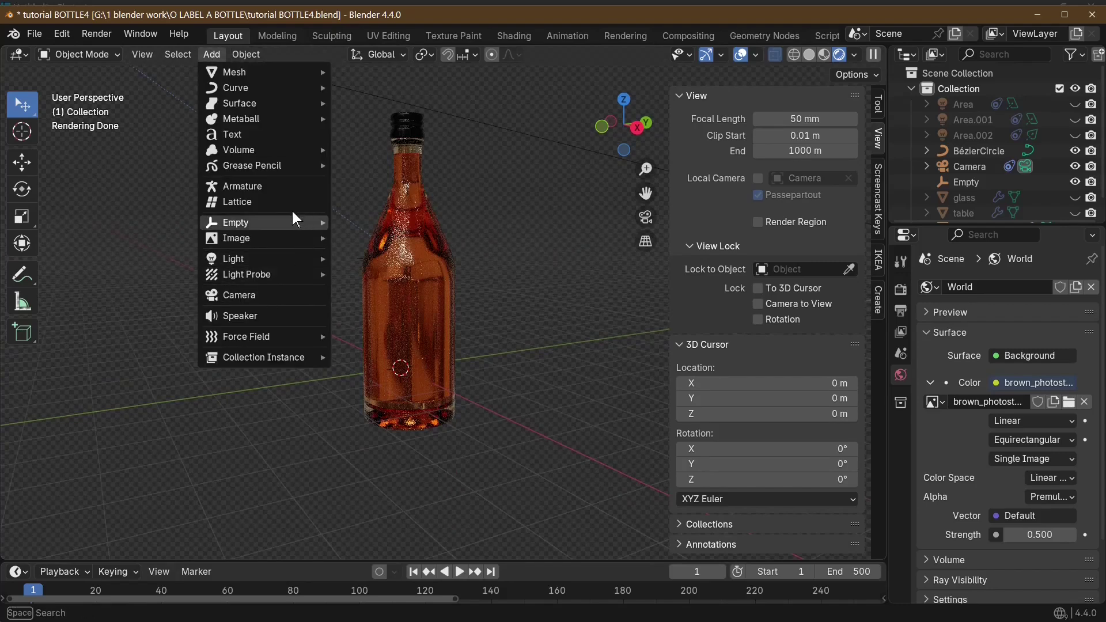
{"action": "mouse_move", "coordinate": [268, 237]}
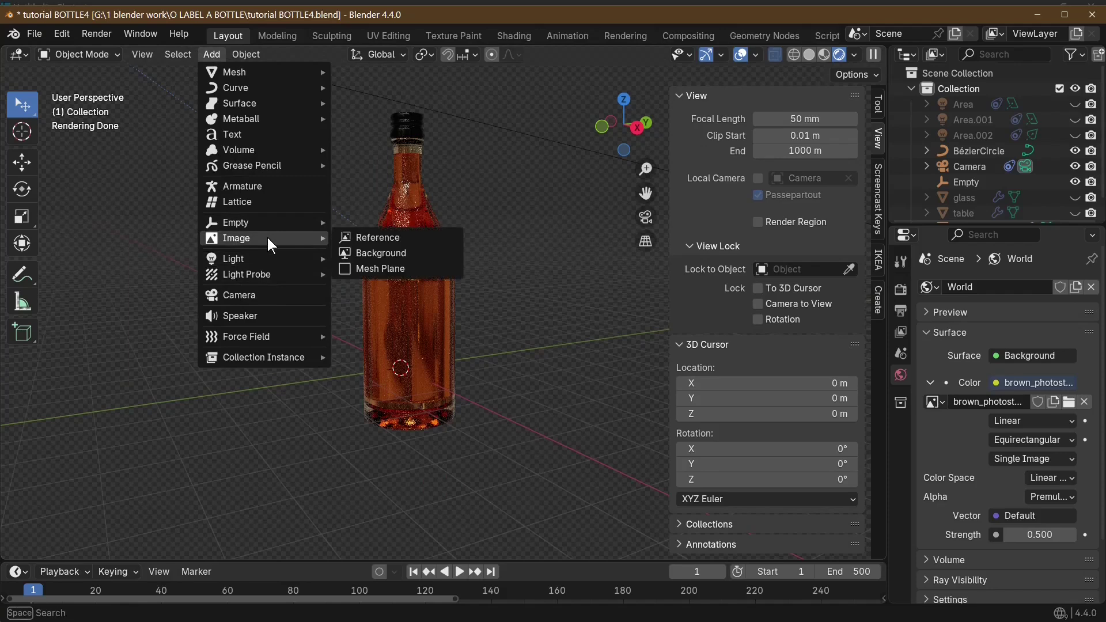
{"action": "left_click", "coordinate": [384, 269]}
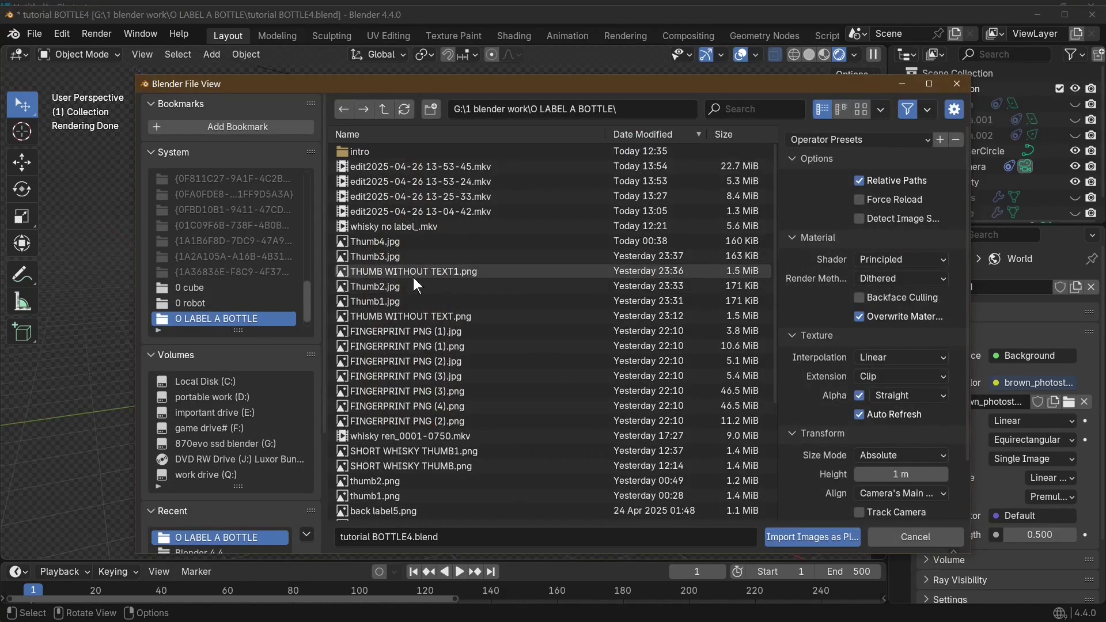
{"action": "left_click", "coordinate": [858, 110]}
{"action": "scroll", "coordinate": [464, 306], "scroll_direction": "down", "scroll_amount": 8}
{"action": "scroll", "coordinate": [485, 310], "scroll_direction": "down", "scroll_amount": 2}
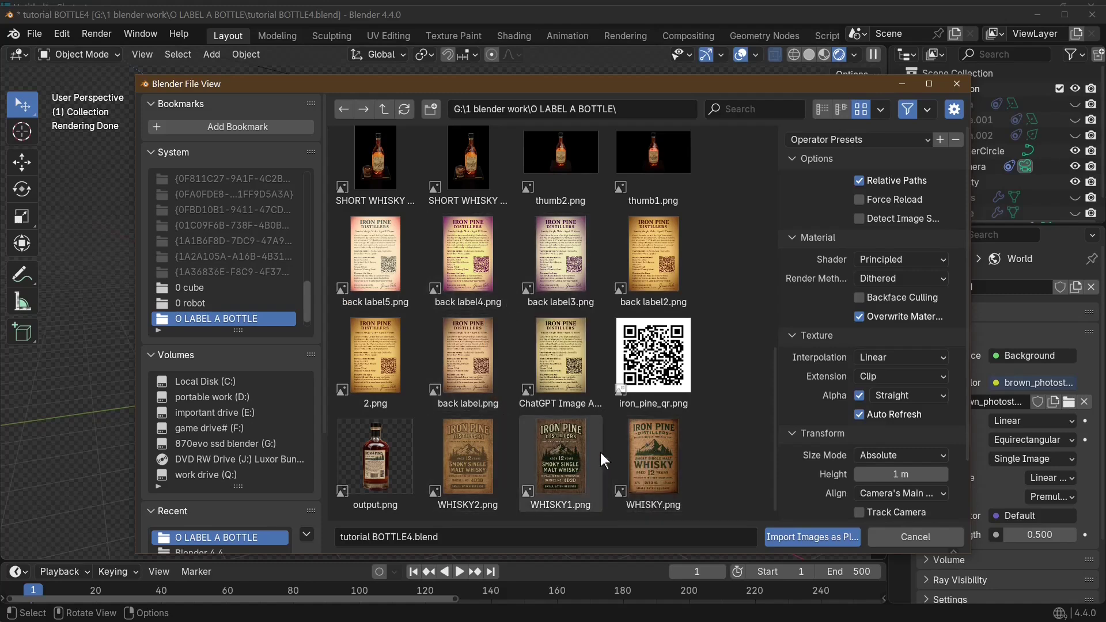
{"action": "double_click", "coordinate": [469, 460]}
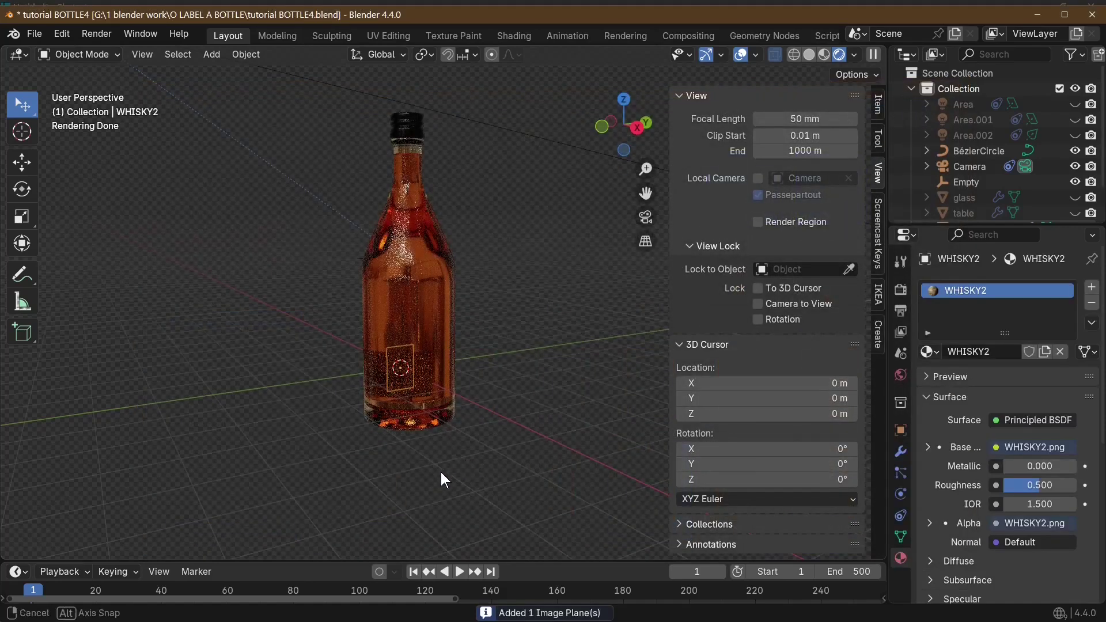
Move the label plane out of the bottle, about -1.79 m along X and about 0.76 m up along Z
{"action": "mouse_move", "coordinate": [557, 471]}
{"action": "middle_mouse_down"}
{"action": "mouse_move", "coordinate": [514, 476]}
{"action": "mouse_move", "coordinate": [566, 473]}
{"action": "mouse_move", "coordinate": [557, 466]}
{"action": "middle_mouse_up"}
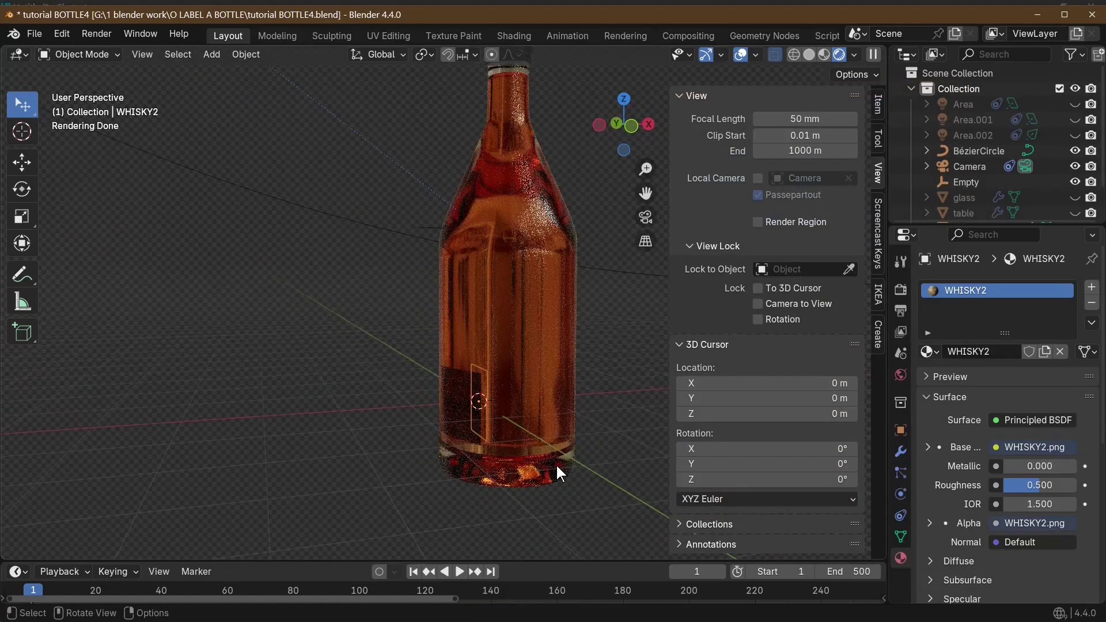
{"action": "key", "text": "g"}
{"action": "key", "text": "x"}
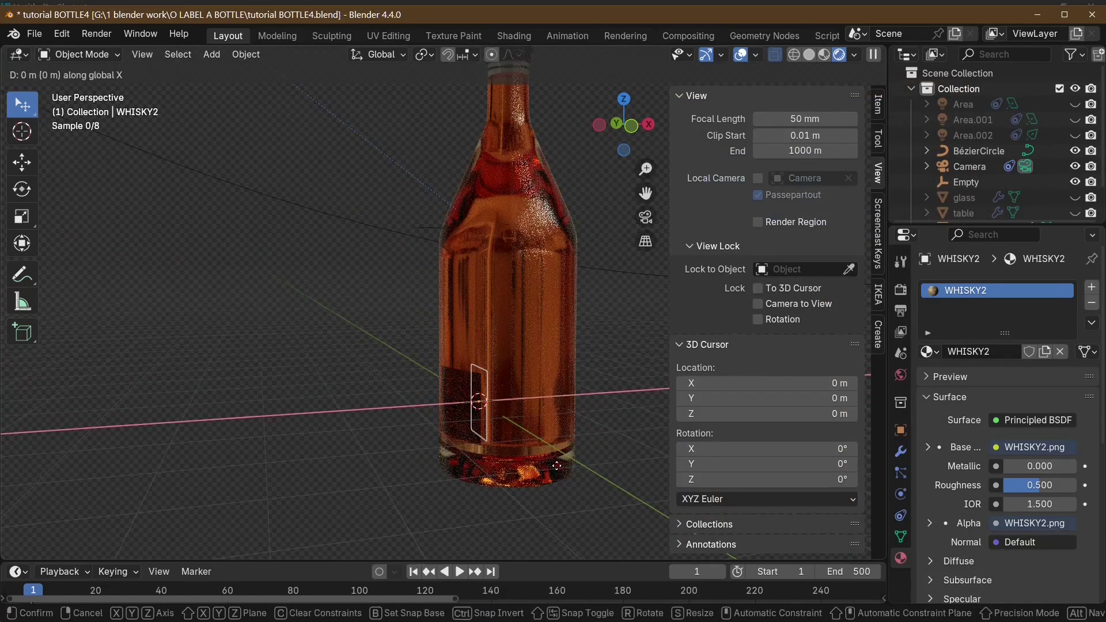
{"action": "left_click", "coordinate": [493, 474]}
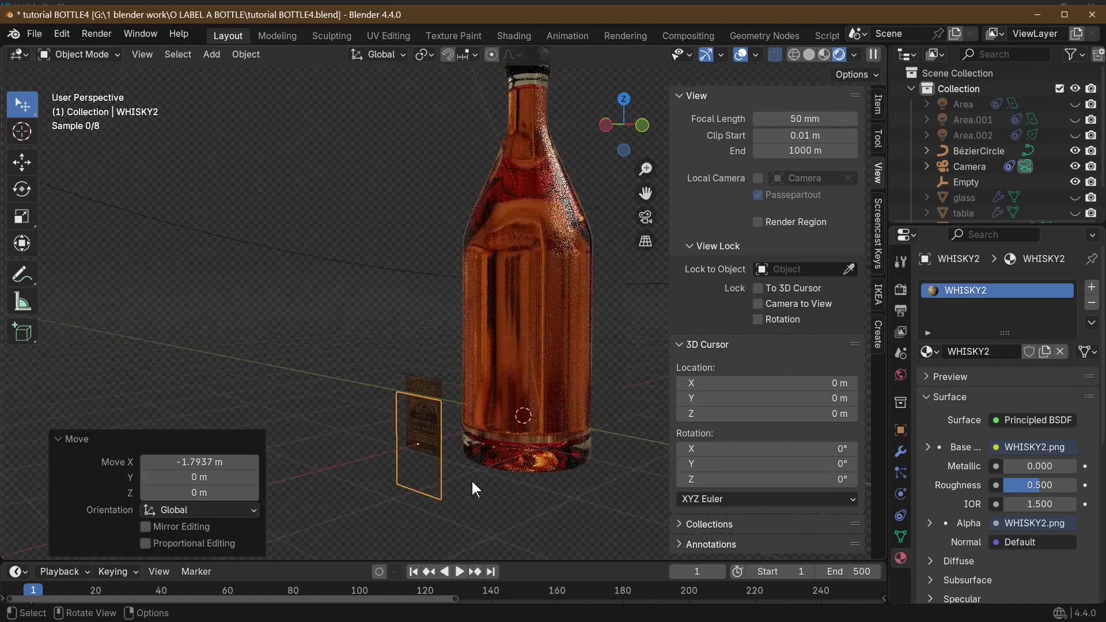
{"action": "scroll", "coordinate": [471, 481], "scroll_direction": "up", "scroll_amount": 5}
{"action": "scroll", "coordinate": [471, 481], "scroll_direction": "down", "scroll_amount": 5}
{"action": "middle_click_drag", "start_coordinate": [468, 482], "coordinate": [468, 436]}
{"action": "key", "text": "g"}
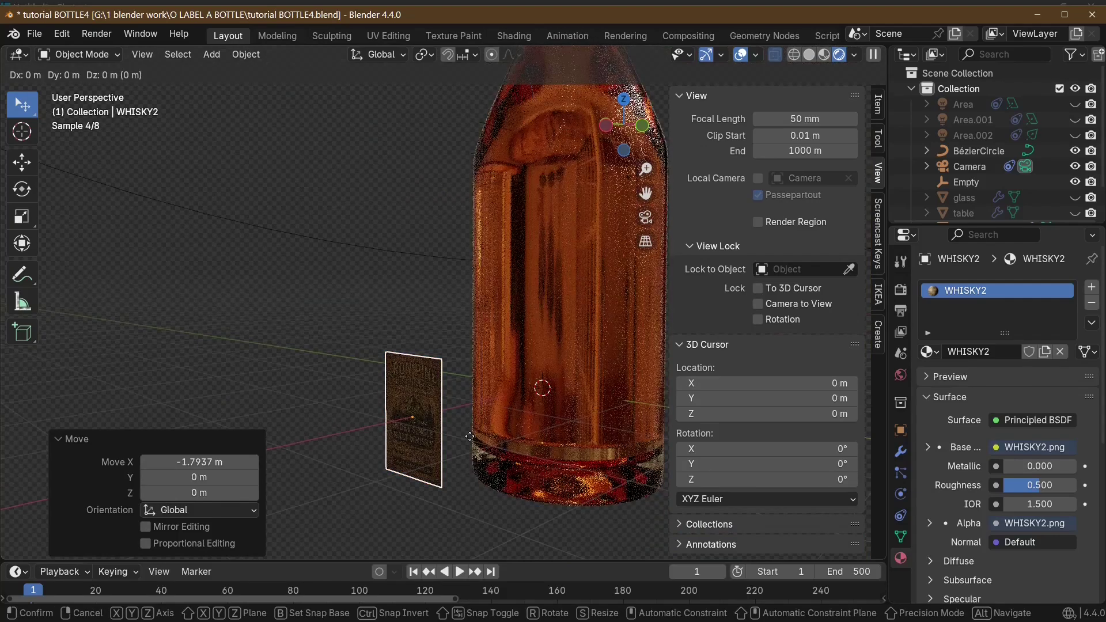
{"action": "key", "text": "z"}
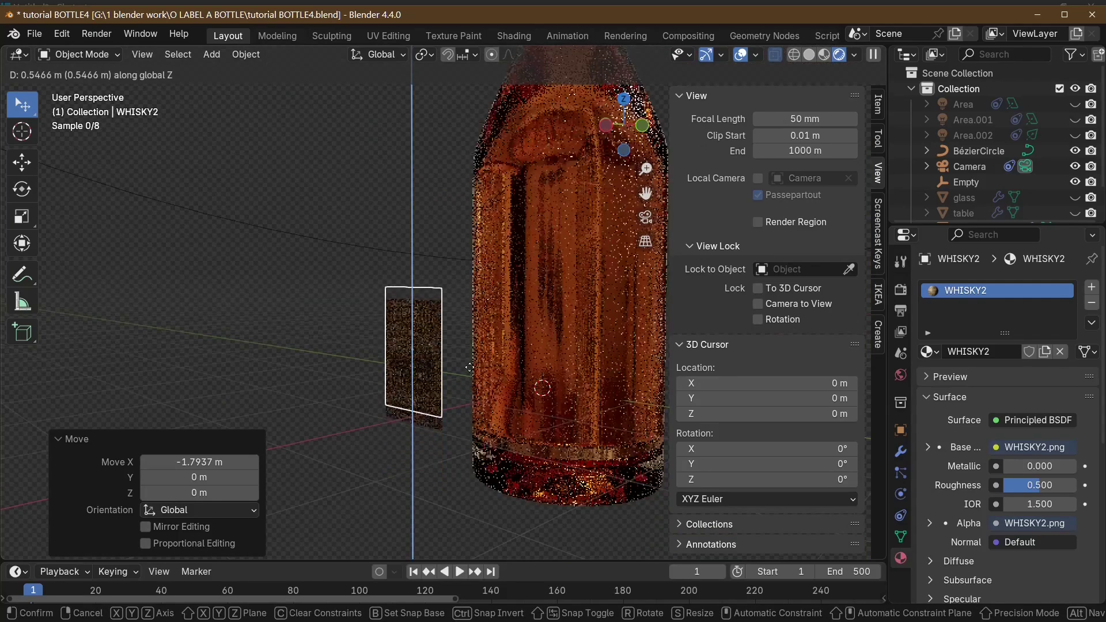
{"action": "left_click", "coordinate": [469, 346]}
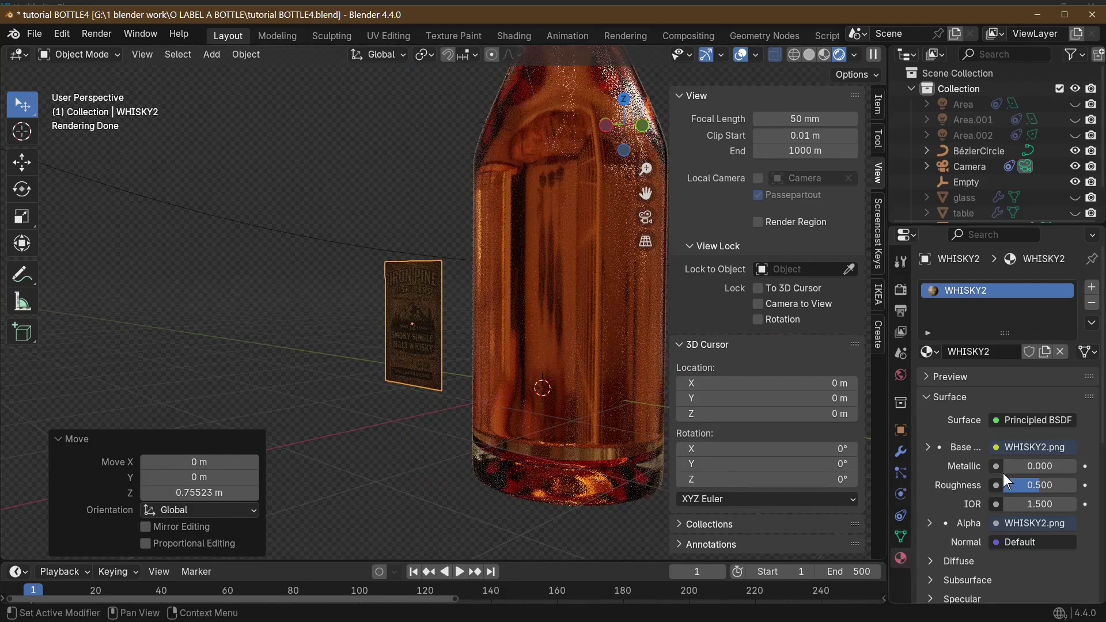
Set the emission strength of the label plane's material to 20
{"action": "scroll", "coordinate": [1003, 478], "scroll_direction": "down", "scroll_amount": 6}
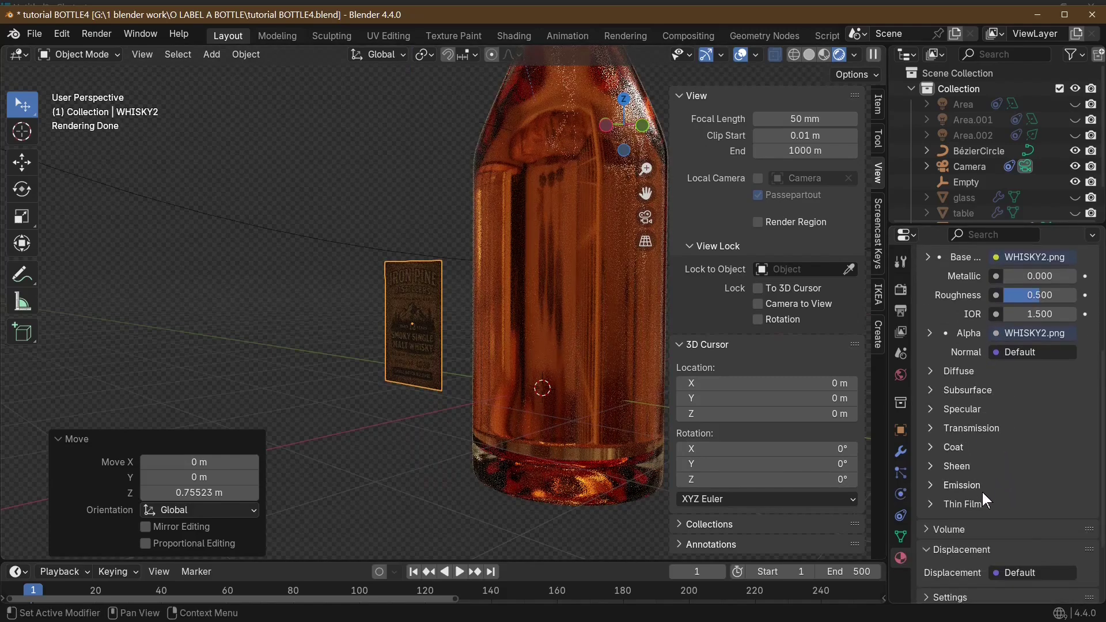
{"action": "left_click", "coordinate": [938, 486]}
{"action": "left_click", "coordinate": [1016, 522]}
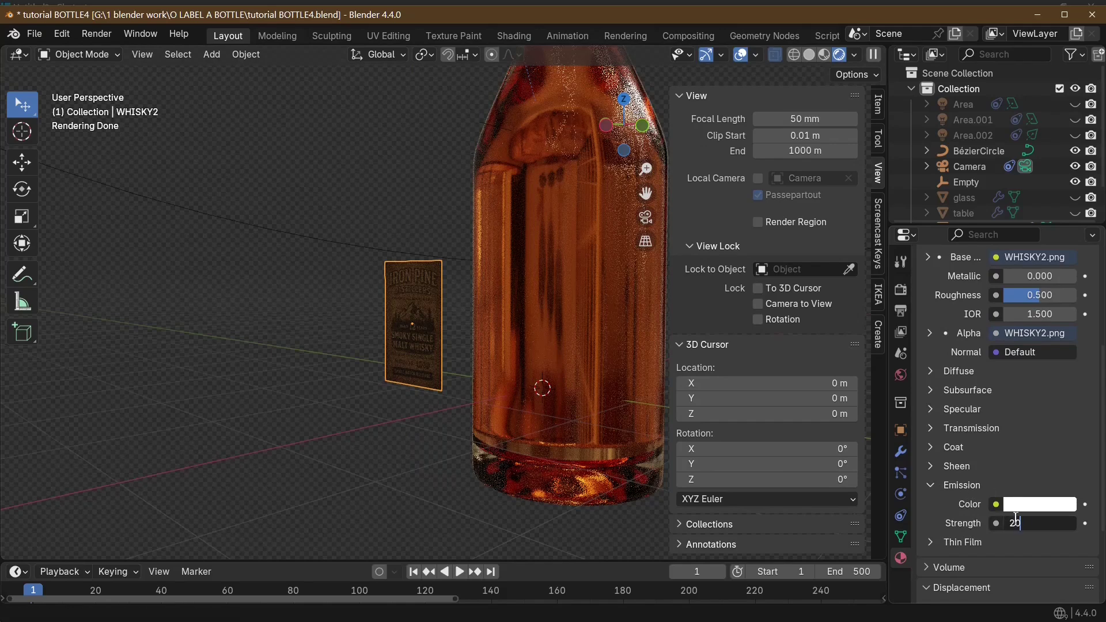
{"action": "type", "text": "20"}
{"action": "key", "text": "Return"}
Use an Image Texture with WHISKY2.png as the emission color of the label material
{"action": "left_click", "coordinate": [995, 505]}
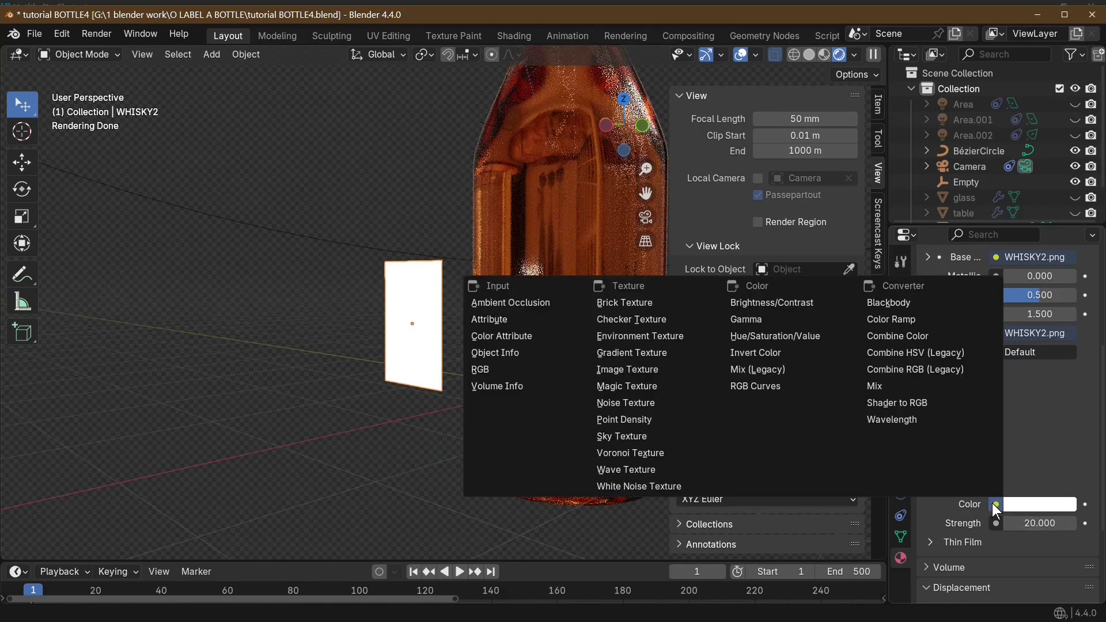
{"action": "left_click", "coordinate": [650, 368]}
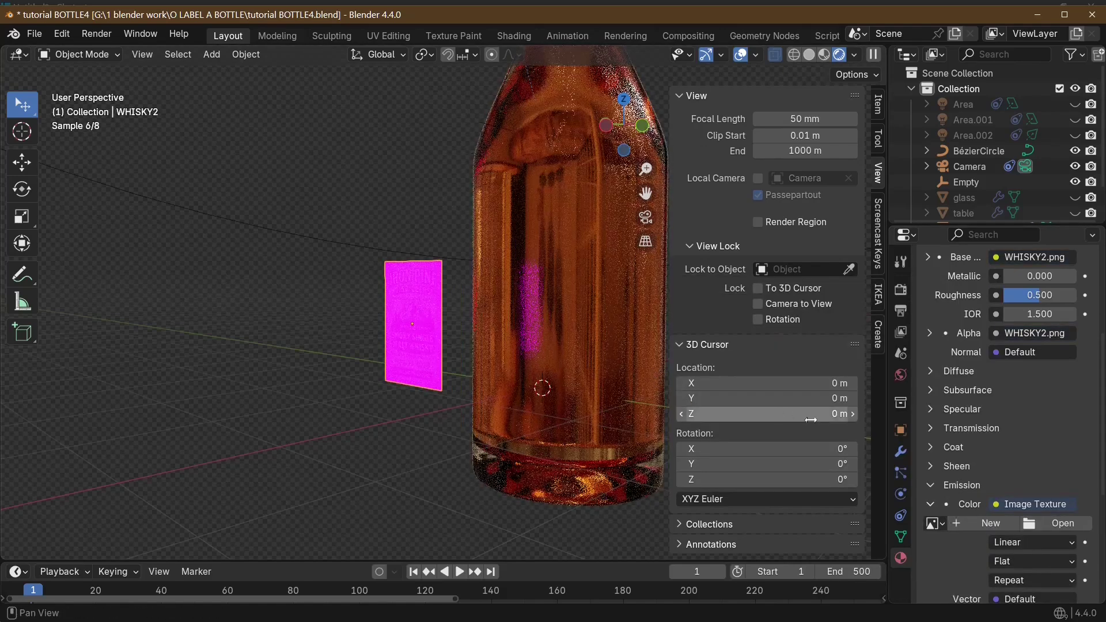
{"action": "left_click", "coordinate": [1063, 522]}
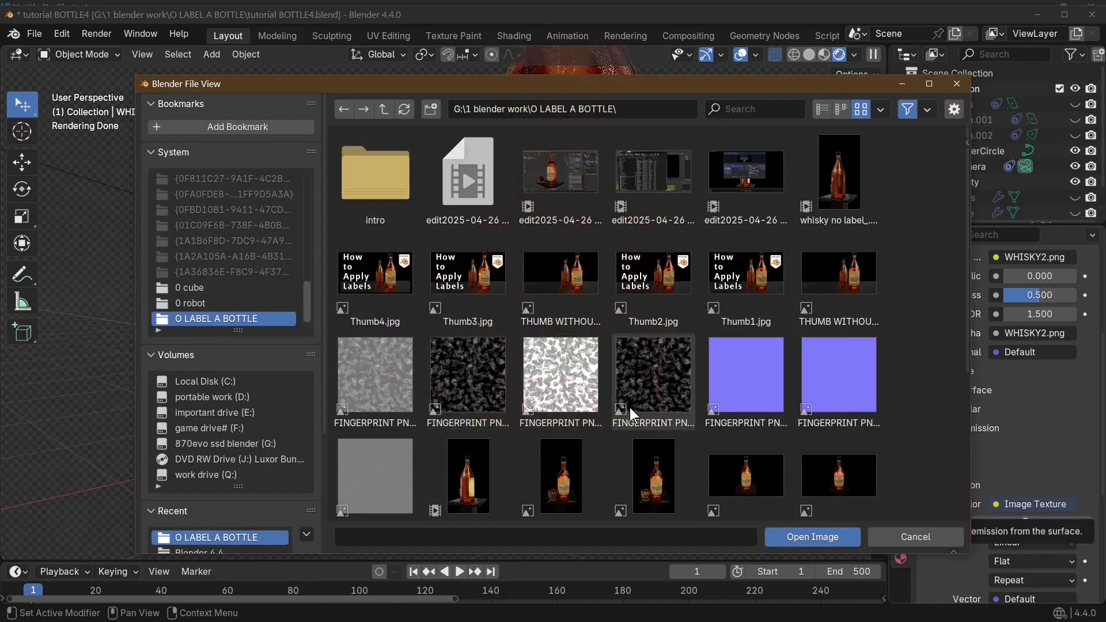
{"action": "scroll", "coordinate": [628, 409], "scroll_direction": "down", "scroll_amount": 3}
{"action": "double_click", "coordinate": [657, 465]}
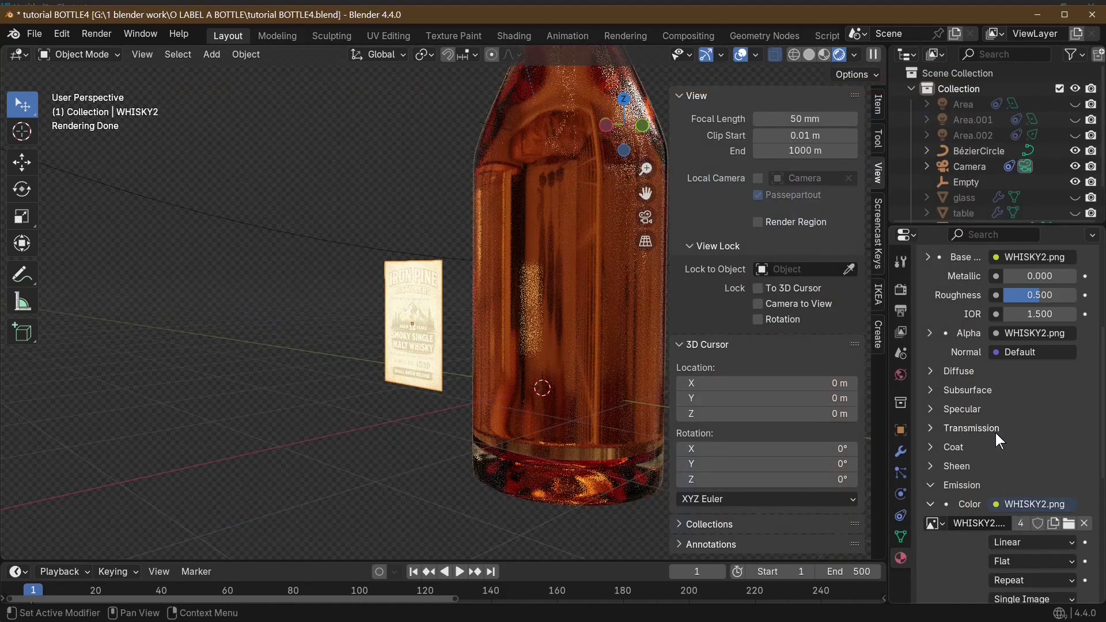
Set the label material's emission strength to 2
{"action": "scroll", "coordinate": [998, 440], "scroll_direction": "down", "scroll_amount": 3}
{"action": "scroll", "coordinate": [1000, 448], "scroll_direction": "down", "scroll_amount": 3}
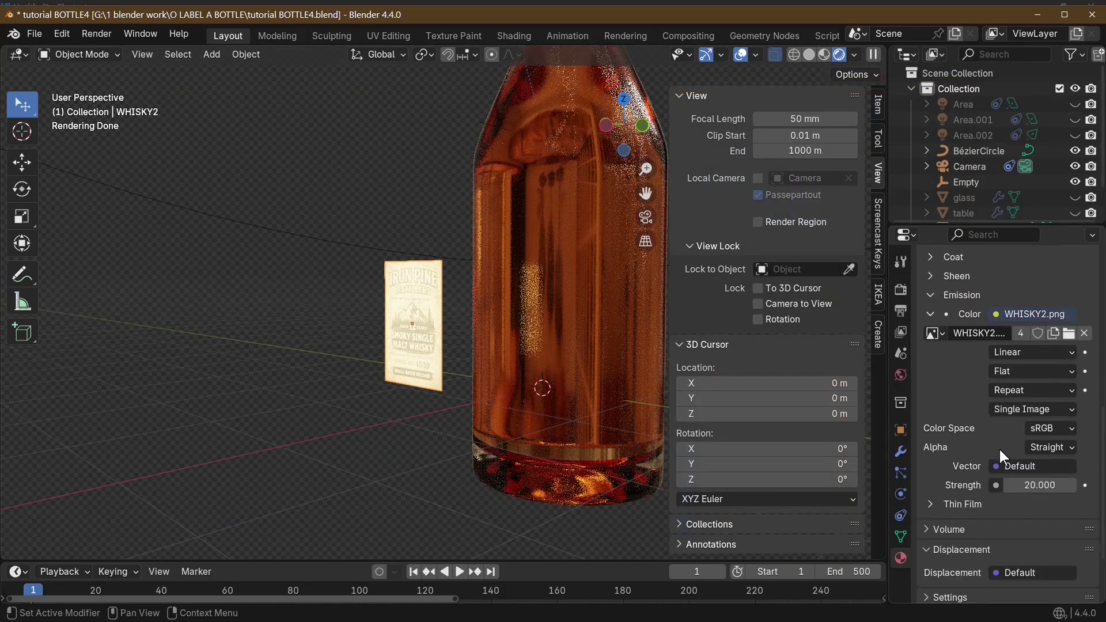
{"action": "left_click", "coordinate": [1035, 485]}
{"action": "type", "text": "2"}
{"action": "key", "text": "Return"}
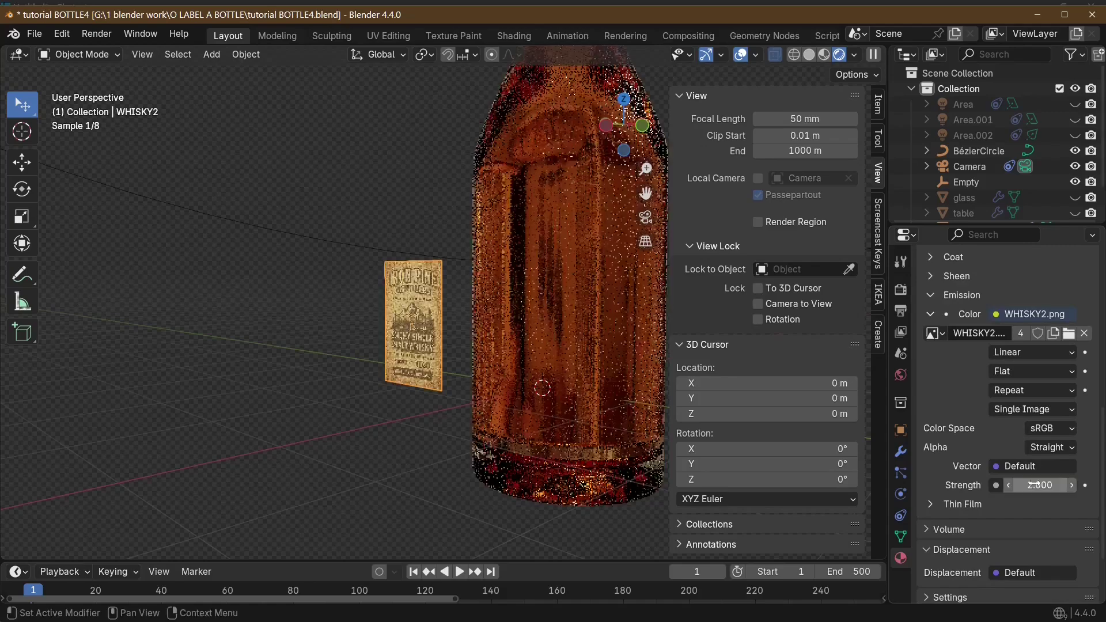
Rotate the label plane 90° about the Z axis
{"action": "middle_click_drag", "start_coordinate": [330, 478], "coordinate": [427, 247]}
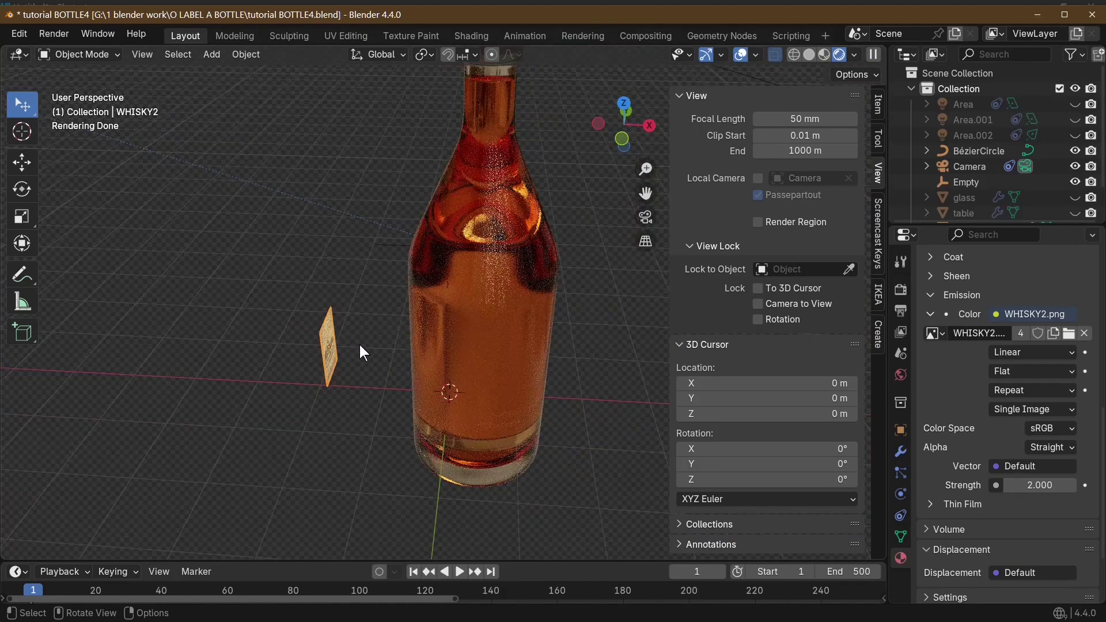
{"action": "key", "text": "r"}
{"action": "key", "text": "z"}
{"action": "key", "text": "9"}
{"action": "key", "text": "0"}
{"action": "key", "text": "Return"}
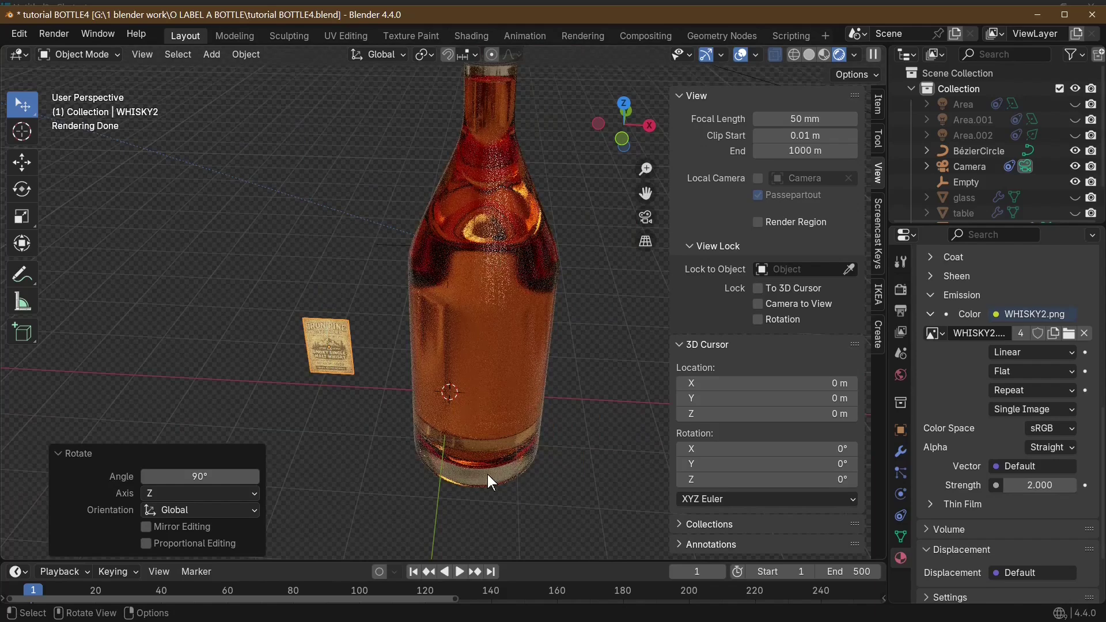
Move the label plane in front of the bottle's base, about 1.86 m in X, -1.29 m in Y and -2.19 m in Z
{"action": "scroll", "coordinate": [488, 475], "scroll_direction": "down", "scroll_amount": 4}
{"action": "key", "text": "g"}
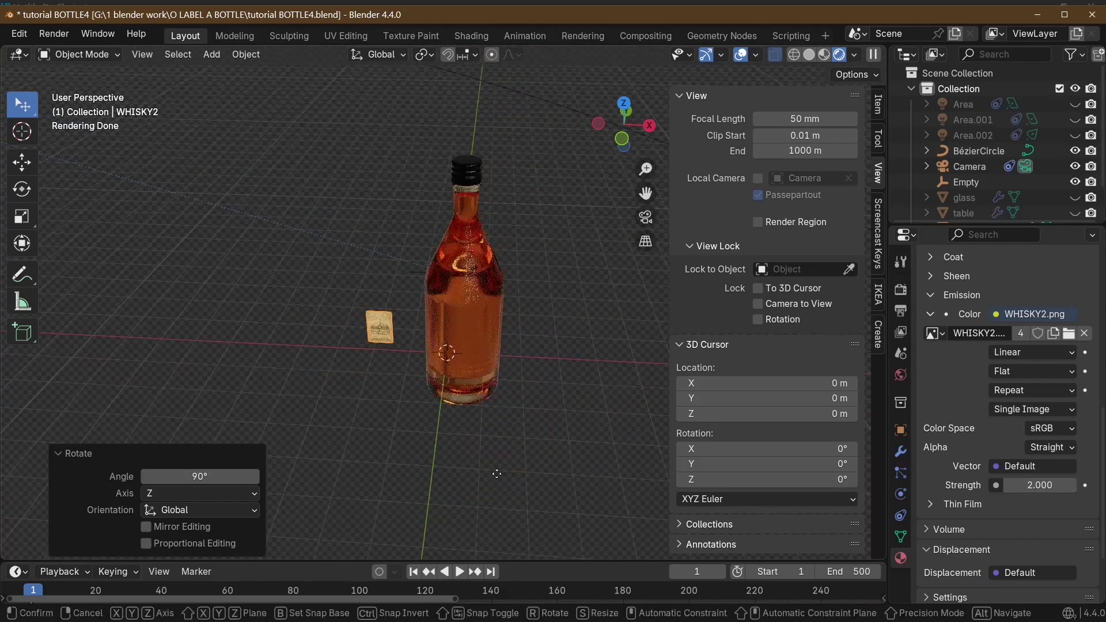
{"action": "key", "text": "Return"}
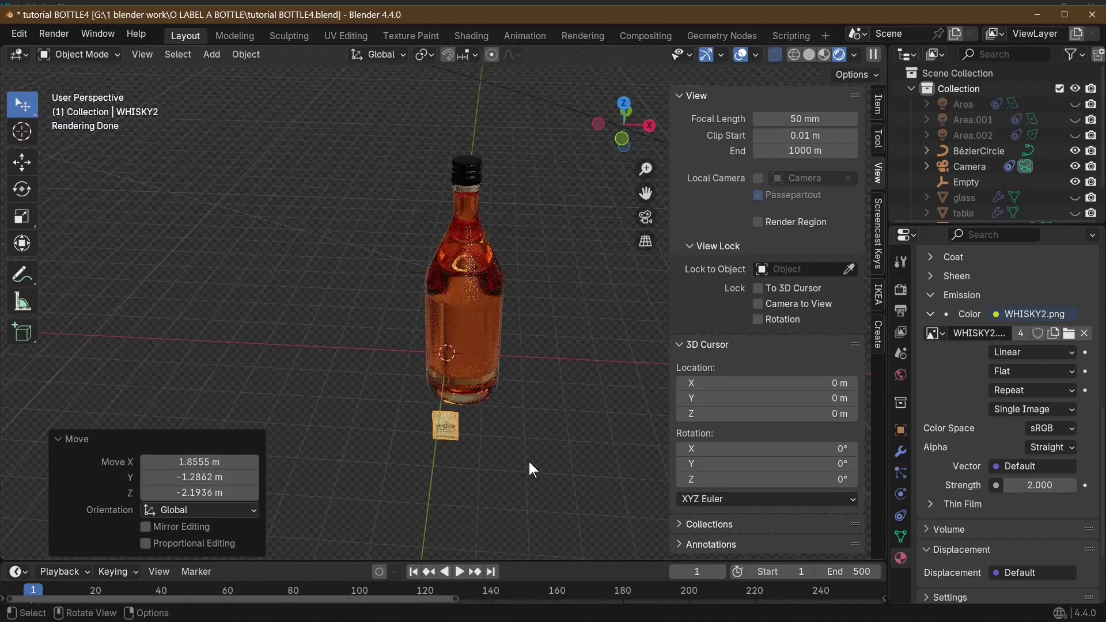
{"action": "middle_click_drag", "start_coordinate": [417, 311], "coordinate": [395, 243]}
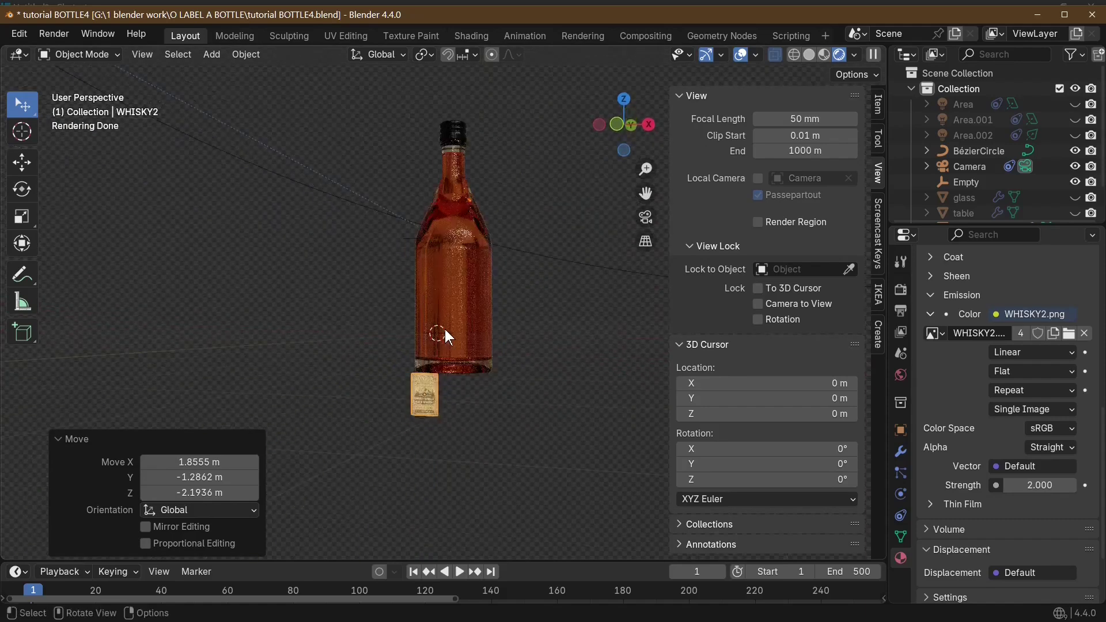
Move the label plane over the bottle's front, about 0.40 m in X and 2.42 m in Z, and scale it uniformly by about 2.23
{"action": "middle_click_drag", "start_coordinate": [477, 350], "coordinate": [511, 330]}
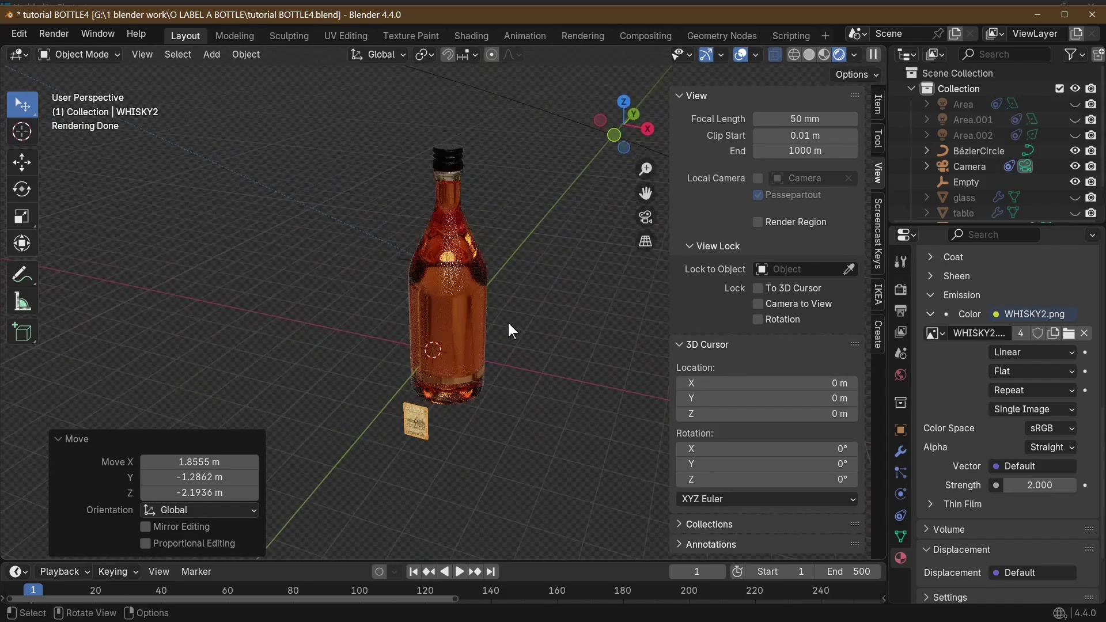
{"action": "key", "text": "KP_1"}
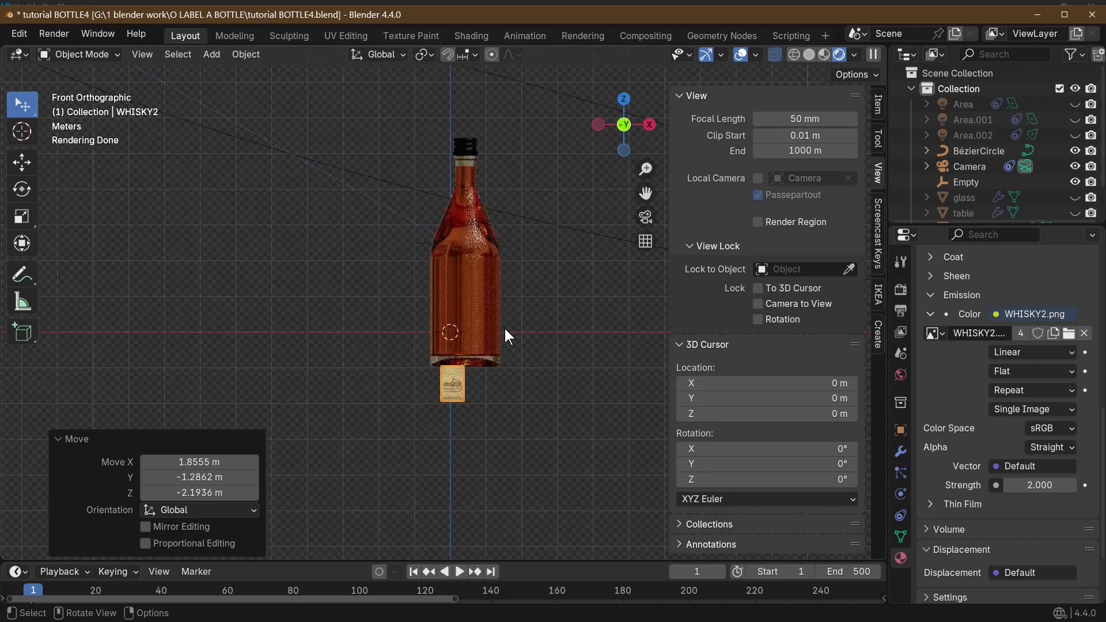
{"action": "key", "text": "g"}
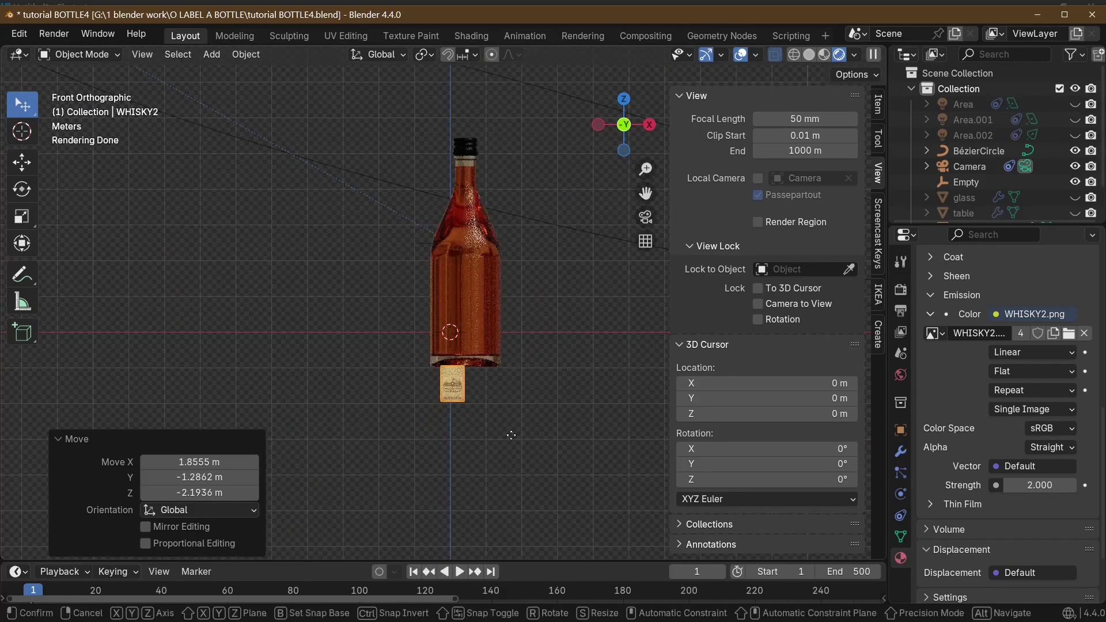
{"action": "left_click", "coordinate": [522, 357]}
{"action": "scroll", "coordinate": [521, 358], "scroll_direction": "up", "scroll_amount": 6}
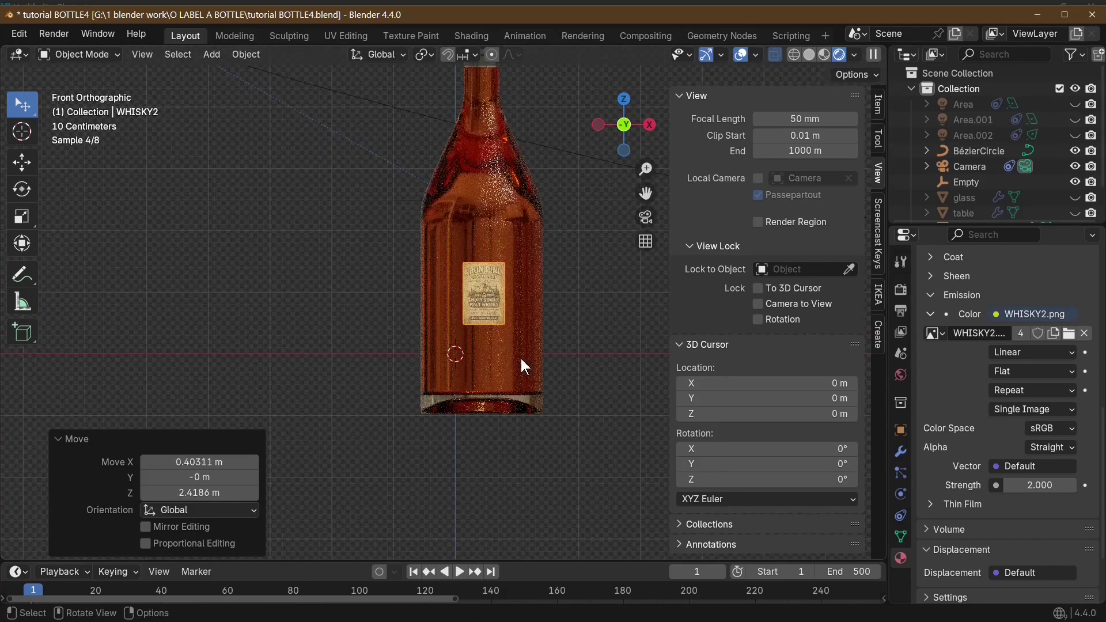
{"action": "key", "text": "s"}
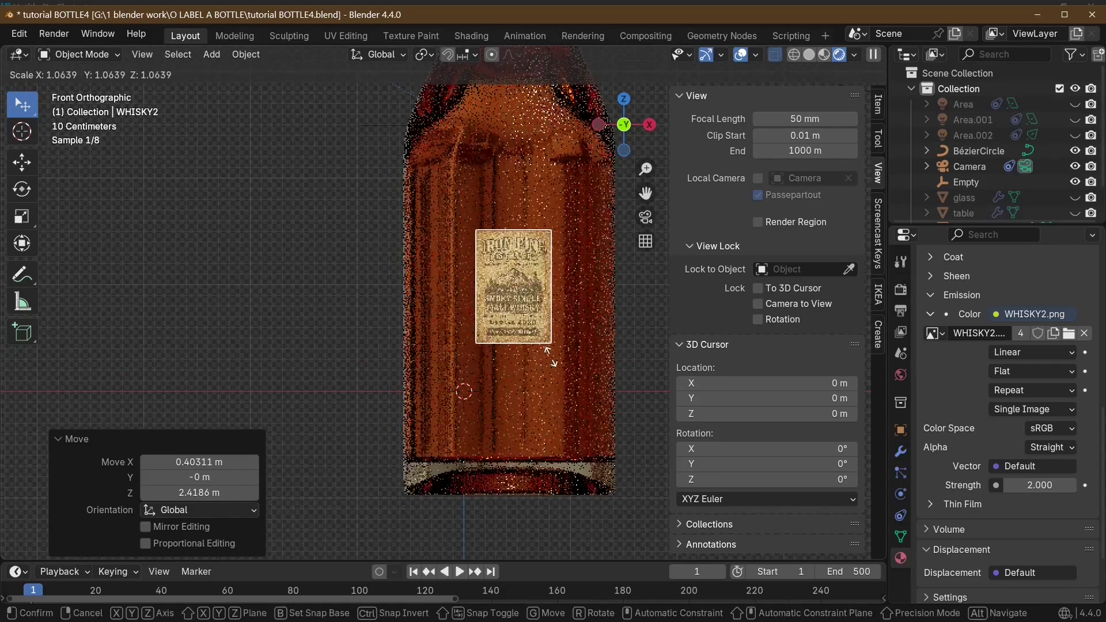
{"action": "left_click", "coordinate": [658, 349]}
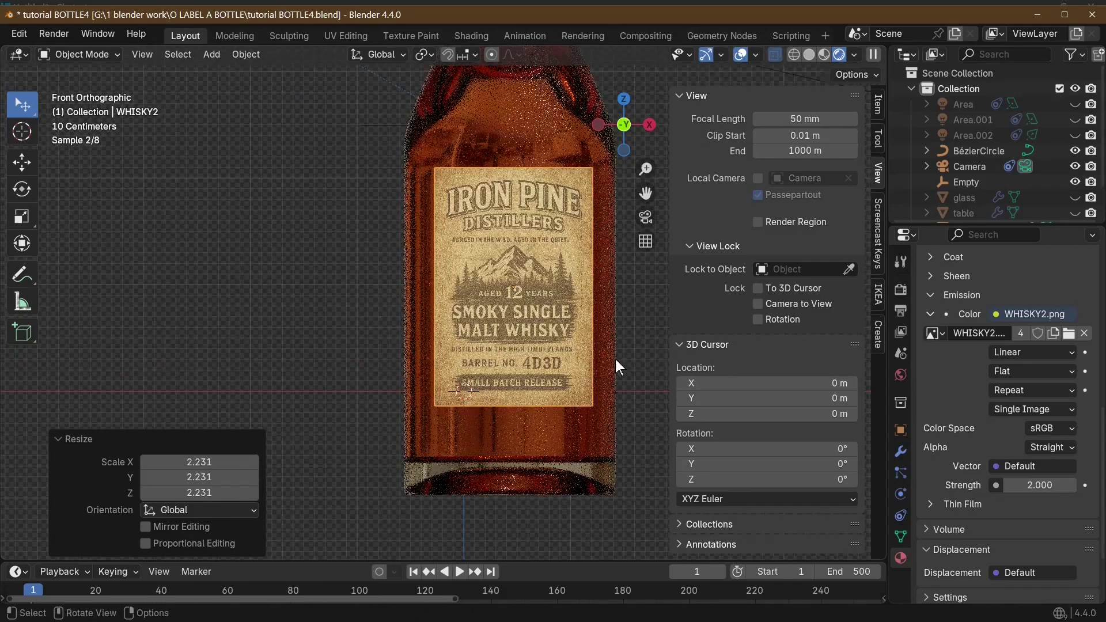
Add a Shrinkwrap modifier to the label plane with the whisky bottle as its target
{"action": "middle_click_drag", "start_coordinate": [547, 375], "coordinate": [400, 425]}
{"action": "scroll", "coordinate": [404, 425], "scroll_direction": "up", "scroll_amount": 2}
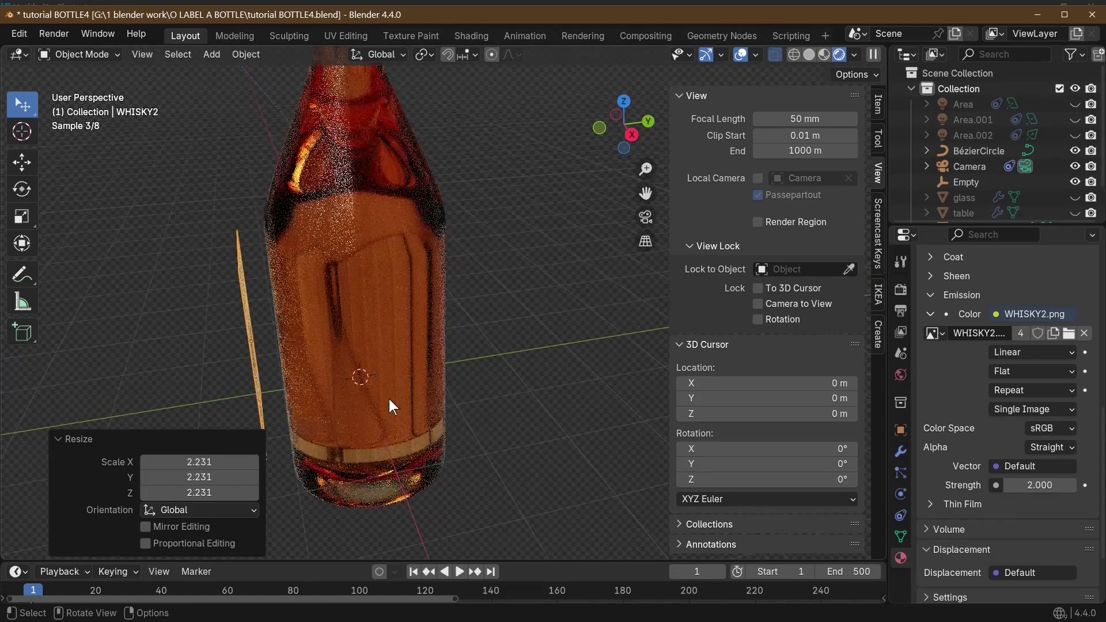
{"action": "left_click", "coordinate": [332, 323]}
{"action": "left_click", "coordinate": [247, 330]}
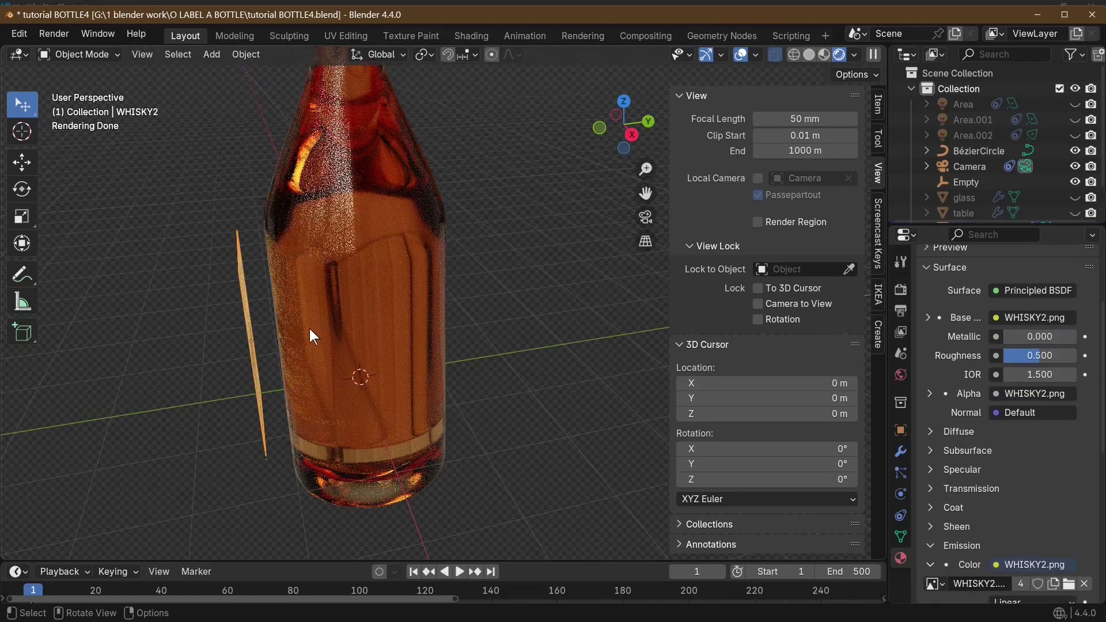
{"action": "middle_click_drag", "start_coordinate": [310, 328], "coordinate": [394, 306]}
{"action": "left_click", "coordinate": [902, 453]}
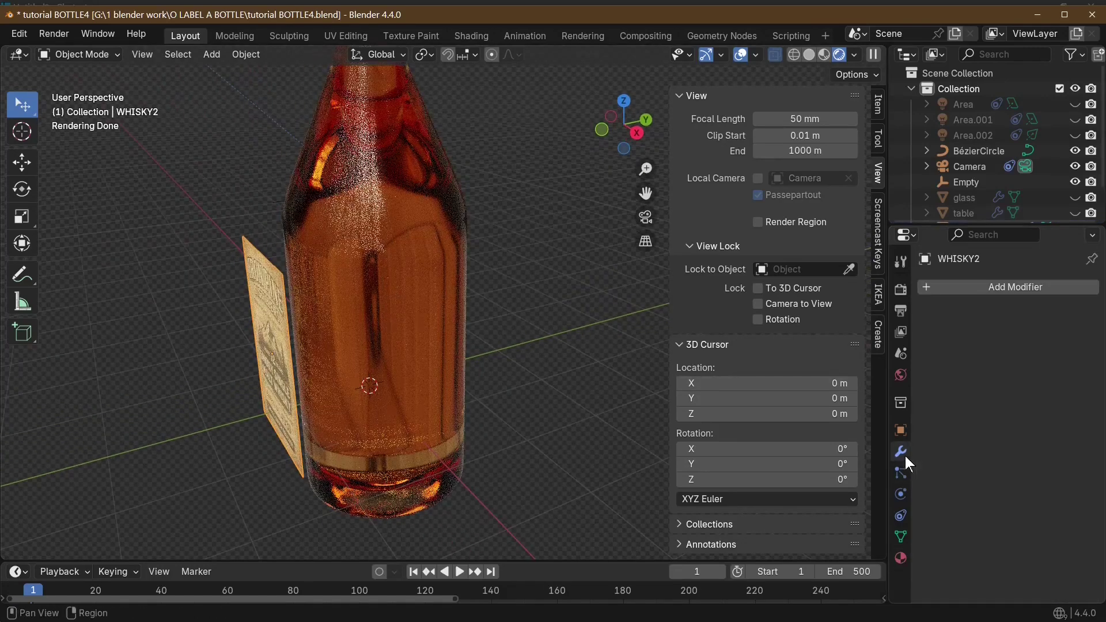
{"action": "left_click", "coordinate": [972, 287]}
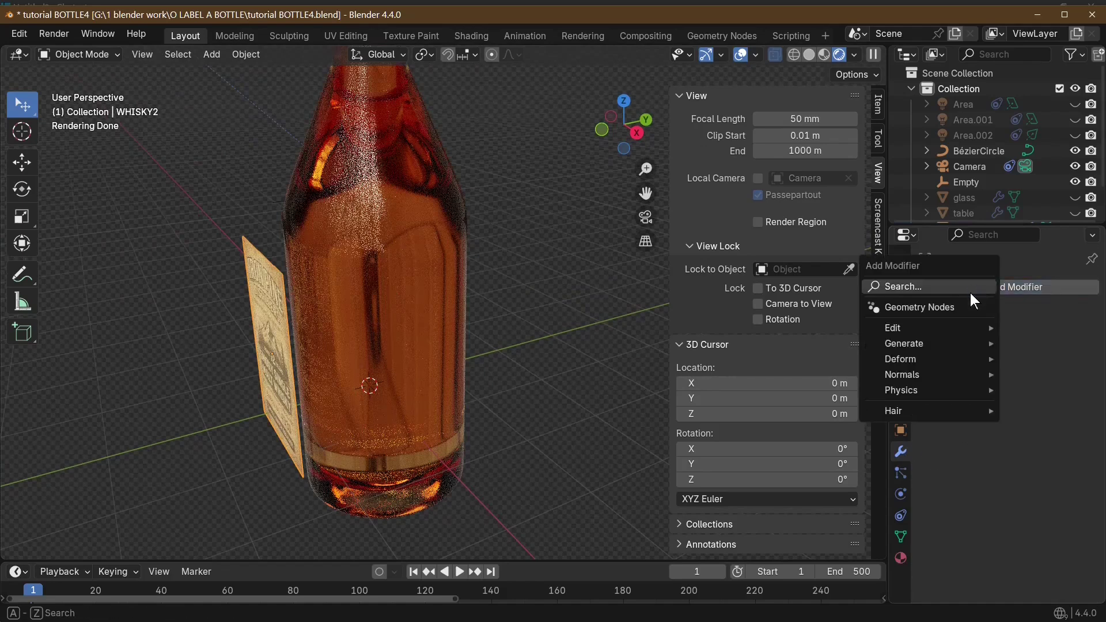
{"action": "left_click", "coordinate": [927, 288]}
{"action": "type", "text": "s"}
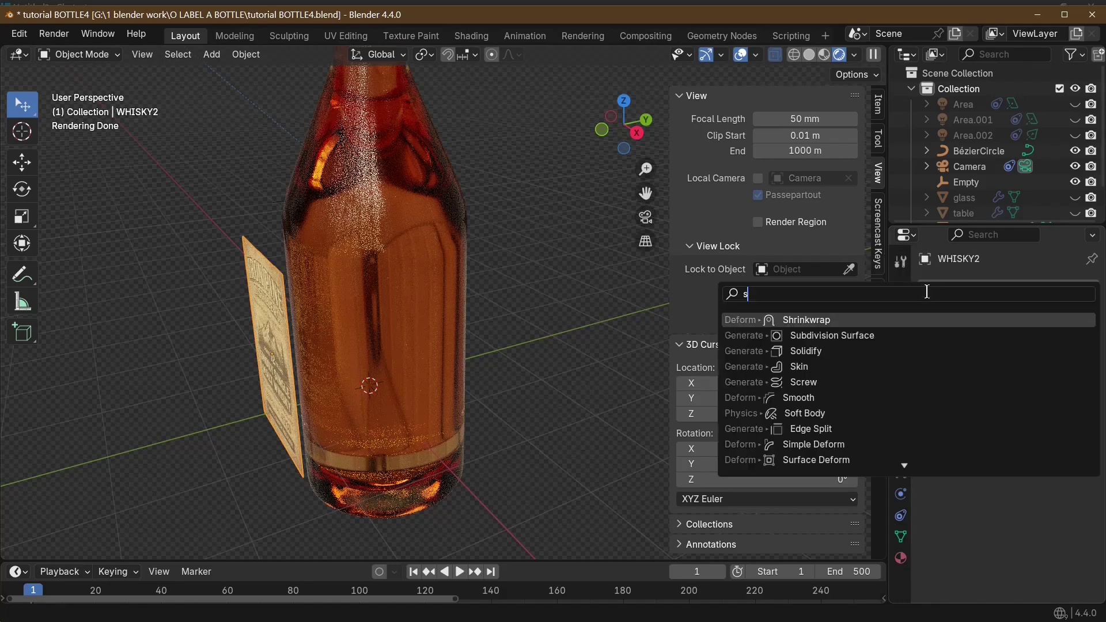
{"action": "left_click", "coordinate": [862, 324]}
{"action": "left_click", "coordinate": [1068, 374]}
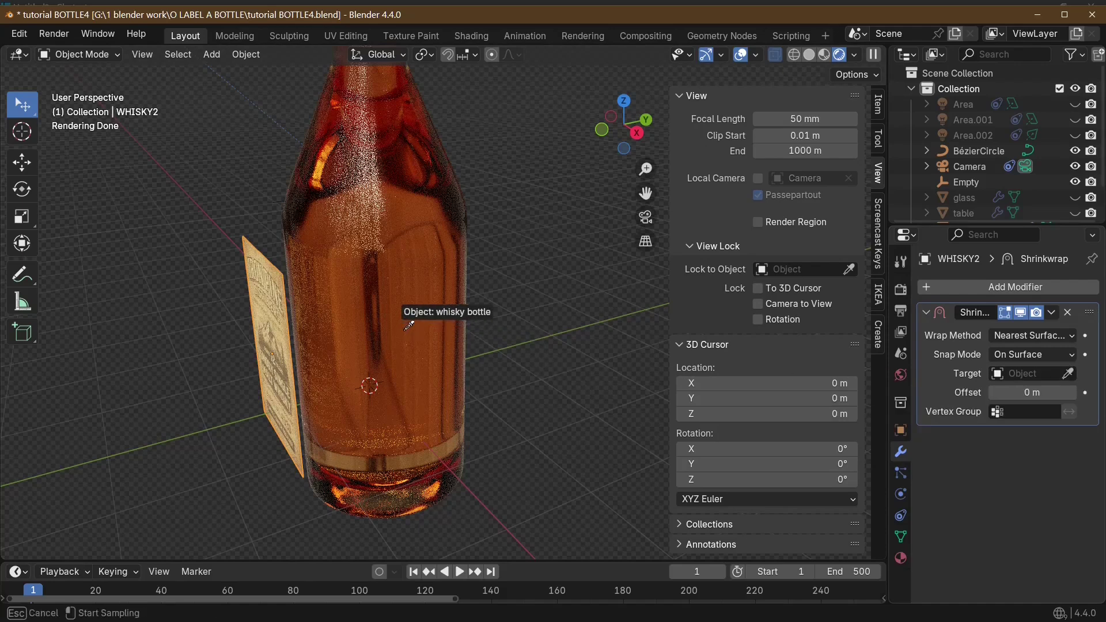
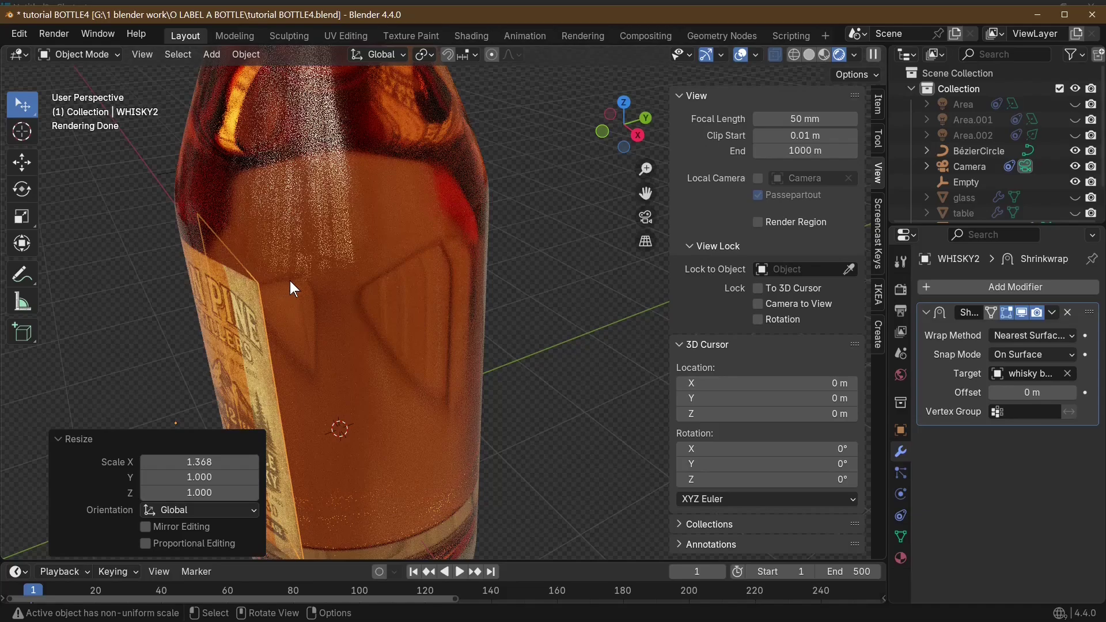
Set the label's Shrinkwrap wrap method to Target Normal Project and its offset to 0.01 m
{"action": "middle_click_drag", "start_coordinate": [289, 281], "coordinate": [316, 329]}
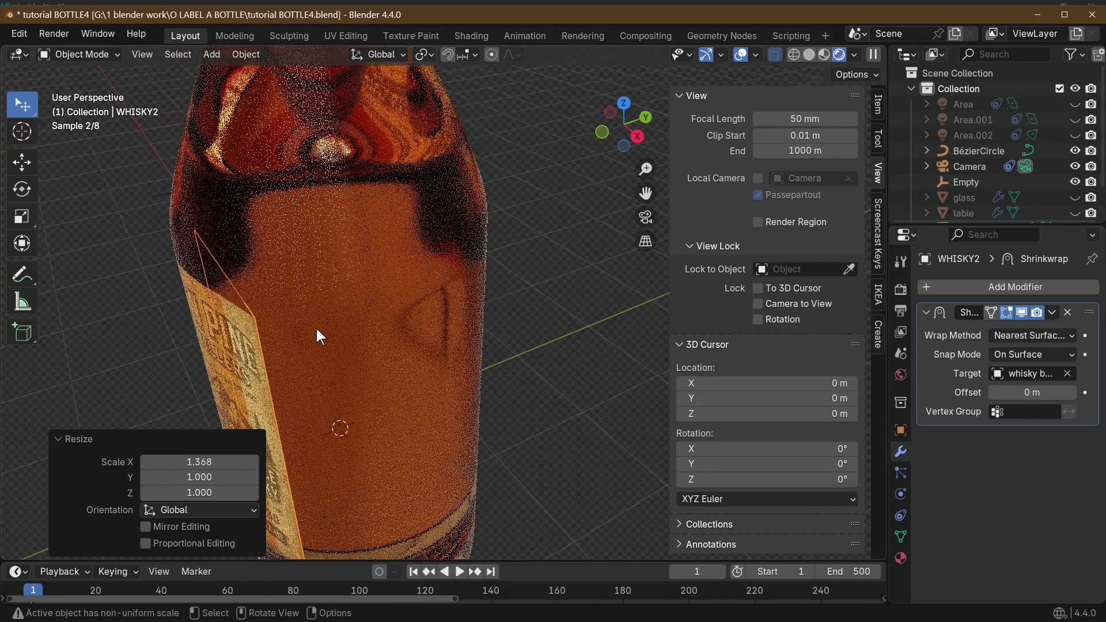
{"action": "left_click", "coordinate": [1024, 339]}
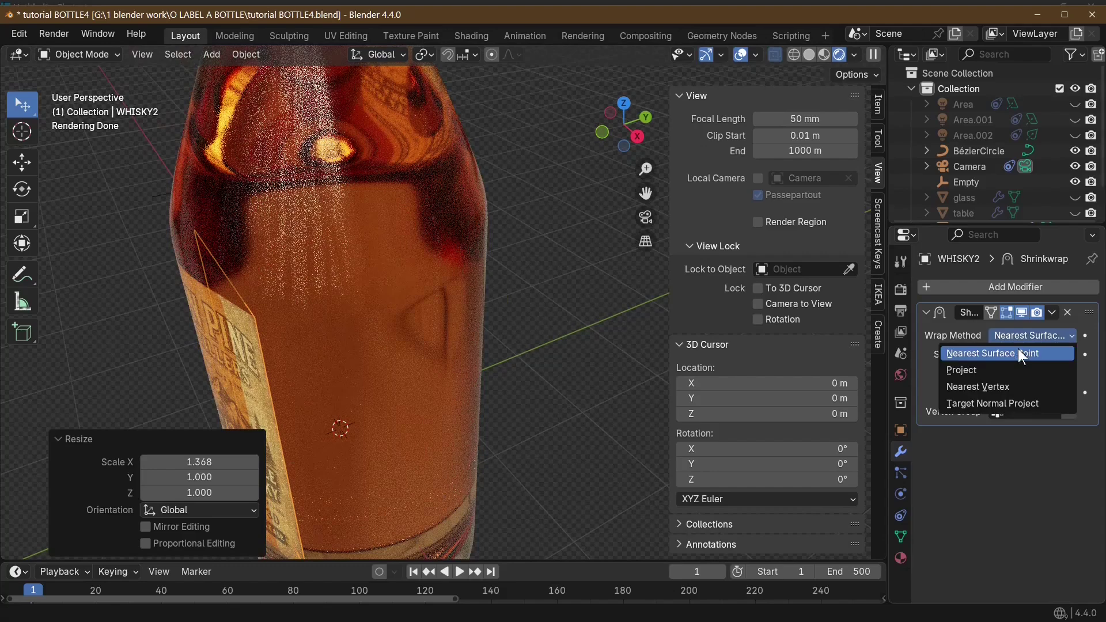
{"action": "left_click", "coordinate": [1009, 404]}
{"action": "middle_click_drag", "start_coordinate": [478, 403], "coordinate": [533, 348]}
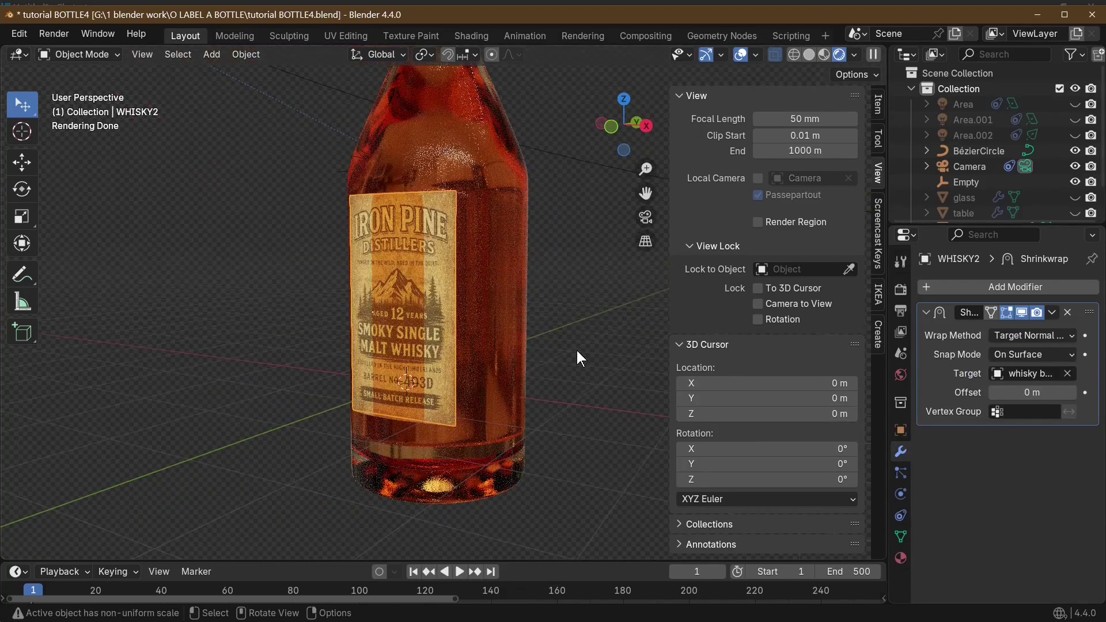
{"action": "left_click", "coordinate": [1019, 392]}
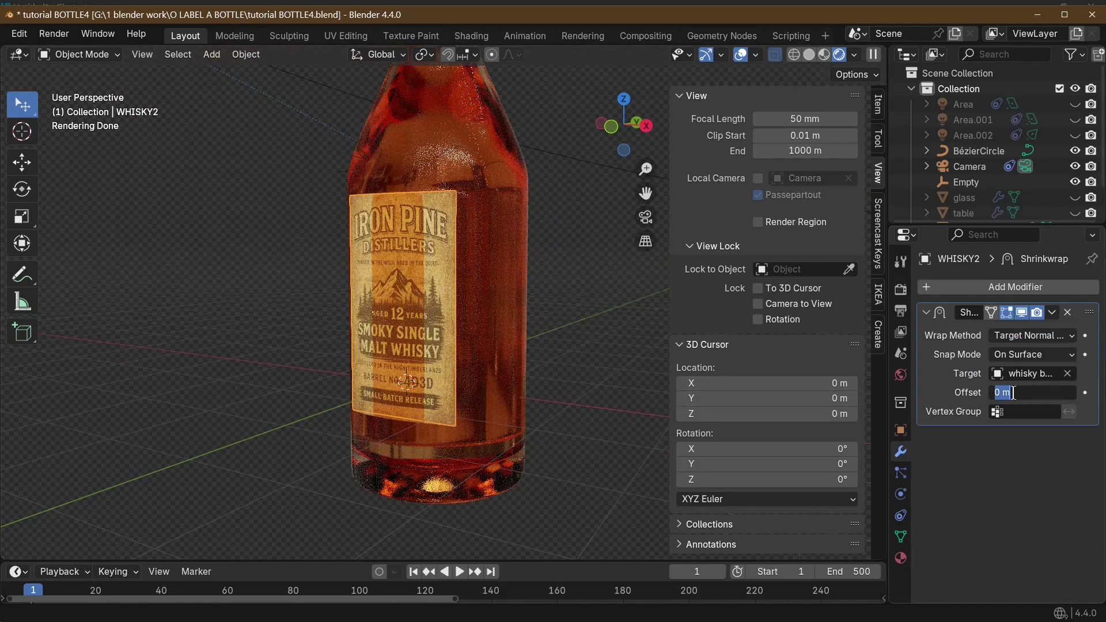
{"action": "key", "text": "Return"}
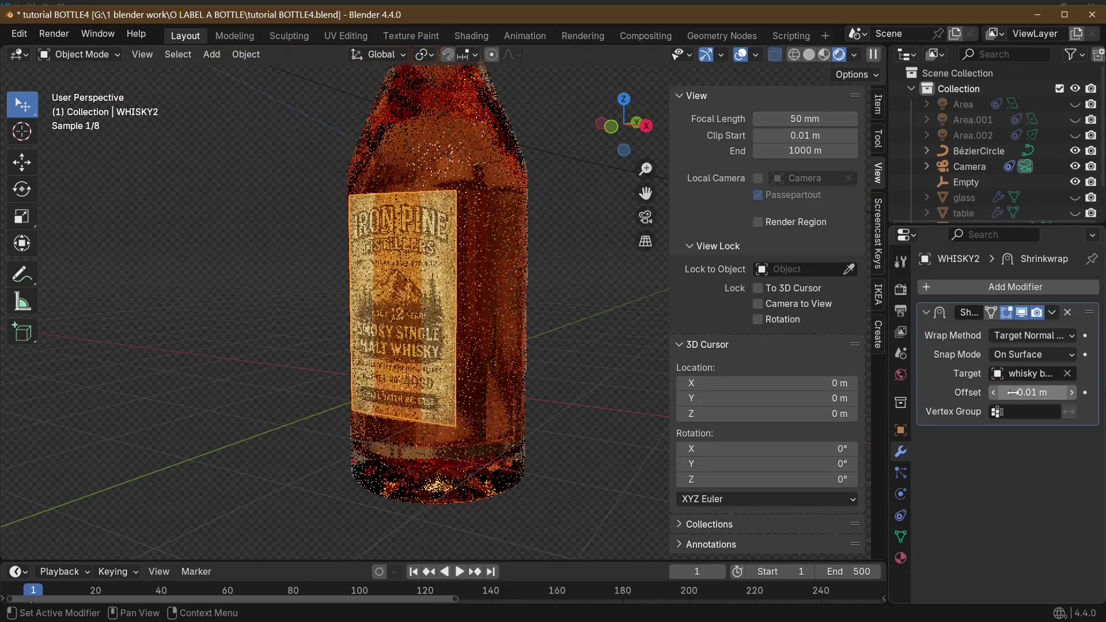
Subdivide the label plane's mesh with 30 cuts and return to Object Mode
{"action": "middle_click_drag", "start_coordinate": [569, 478], "coordinate": [471, 497]}
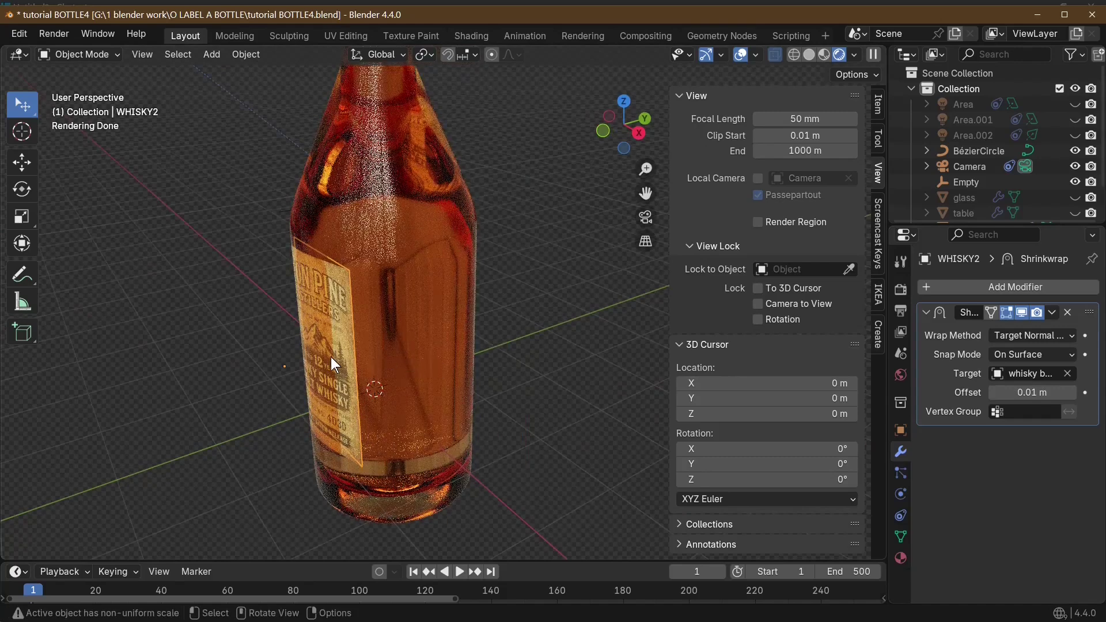
{"action": "middle_click_drag", "start_coordinate": [336, 358], "coordinate": [432, 326]}
{"action": "key", "text": "Tab"}
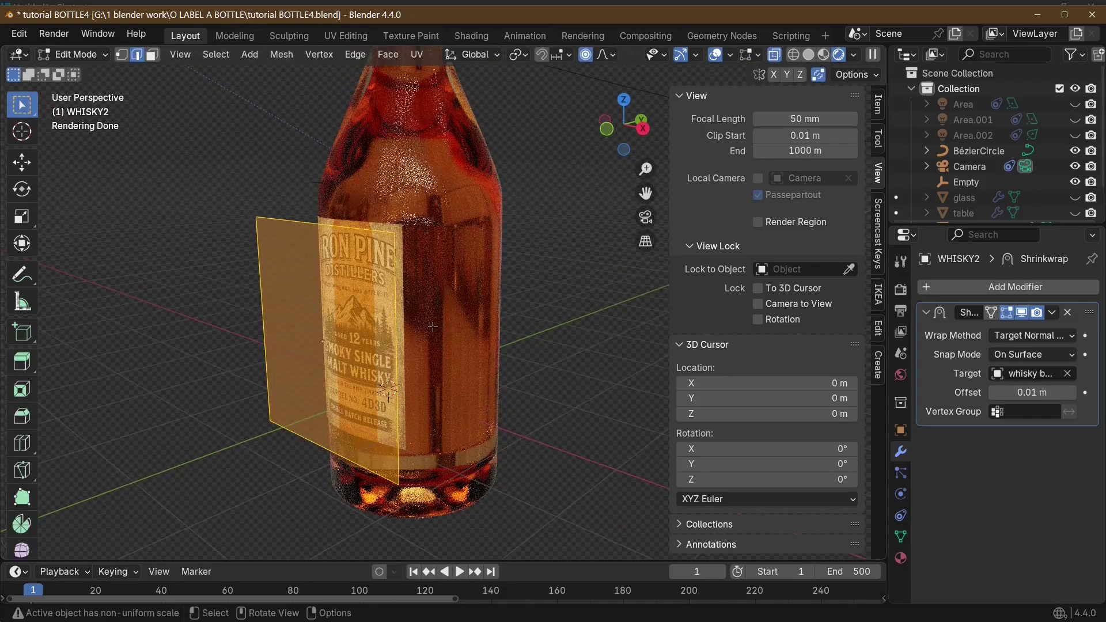
{"action": "right_click", "coordinate": [351, 330]}
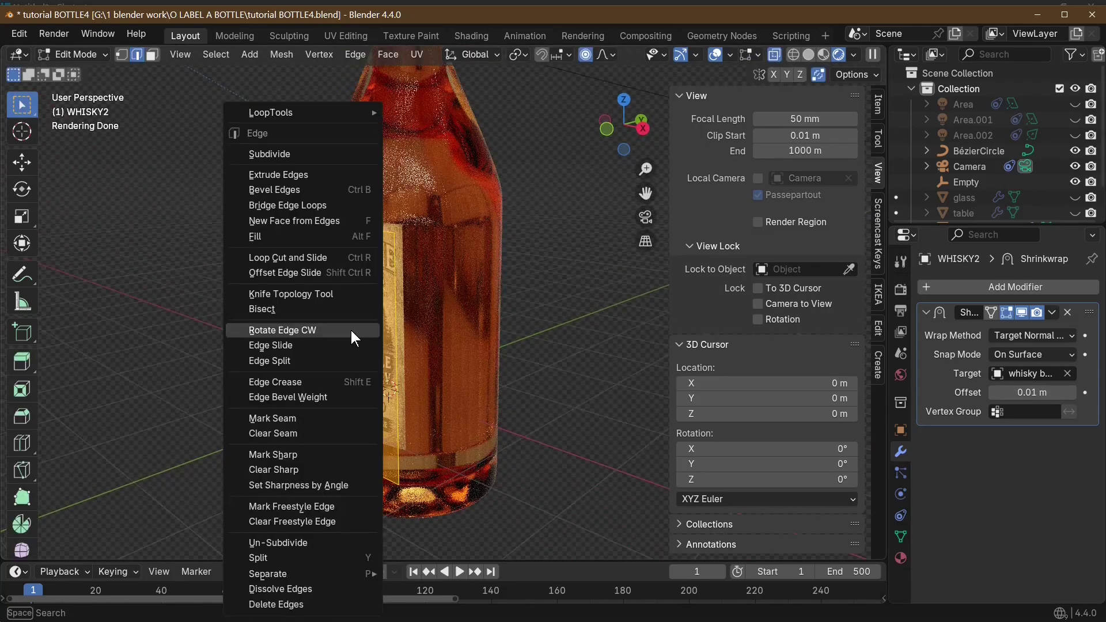
{"action": "left_click", "coordinate": [310, 152]}
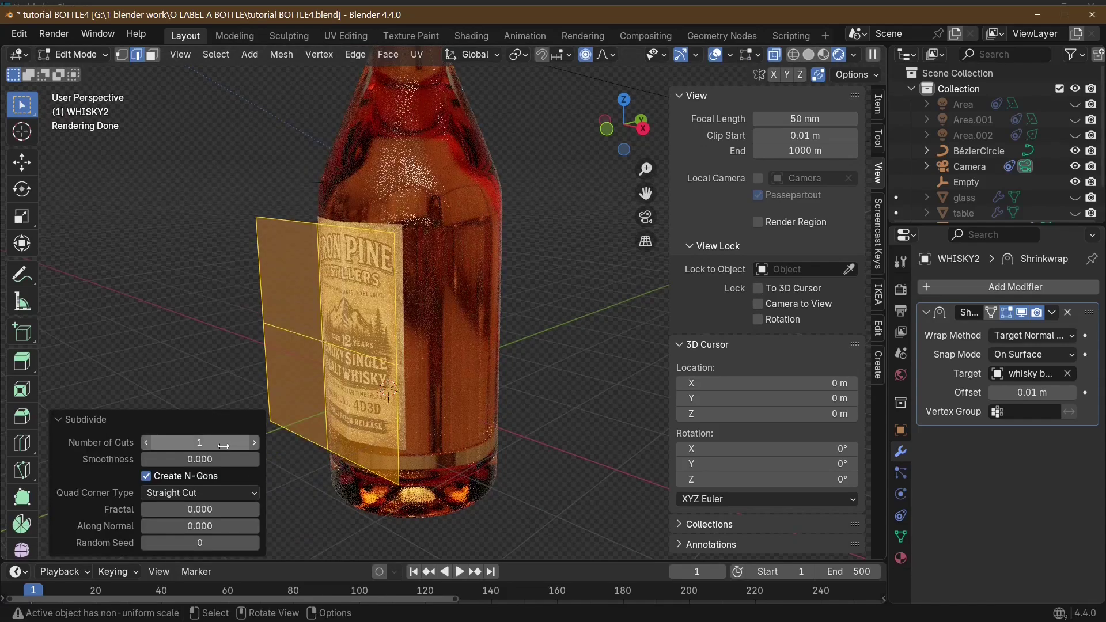
{"action": "left_click", "coordinate": [202, 442]}
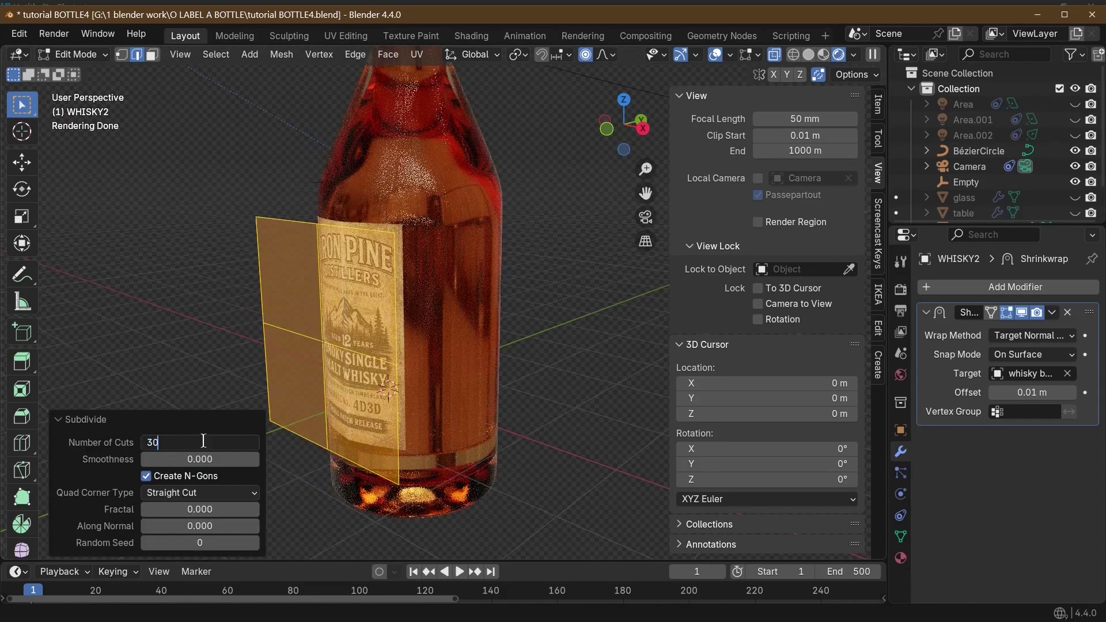
{"action": "key", "text": "Return"}
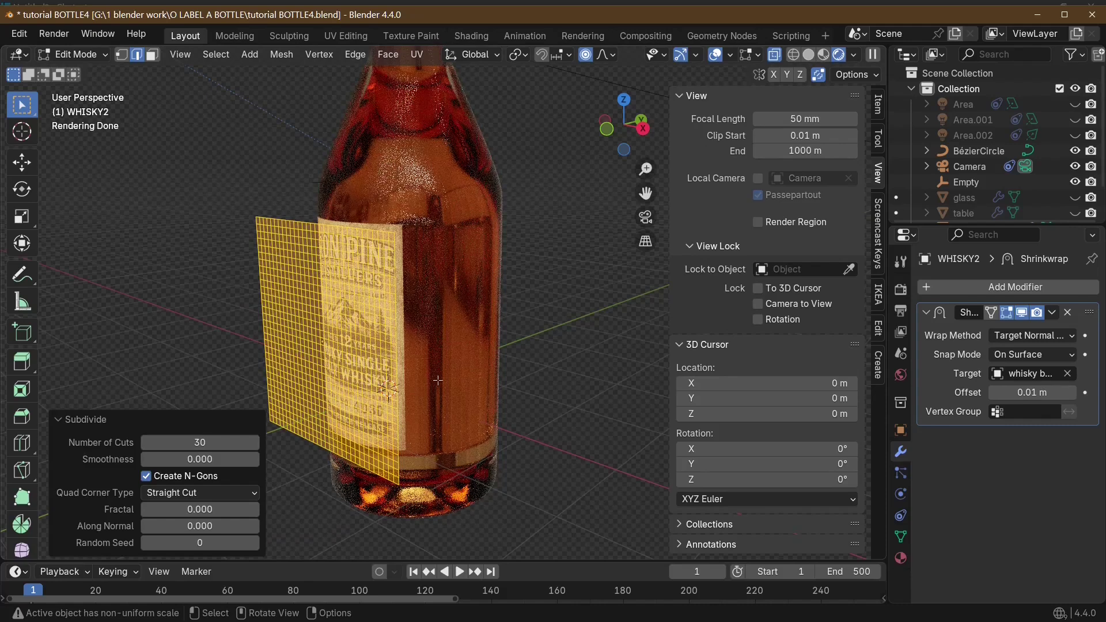
{"action": "middle_click_drag", "start_coordinate": [437, 380], "coordinate": [404, 381]}
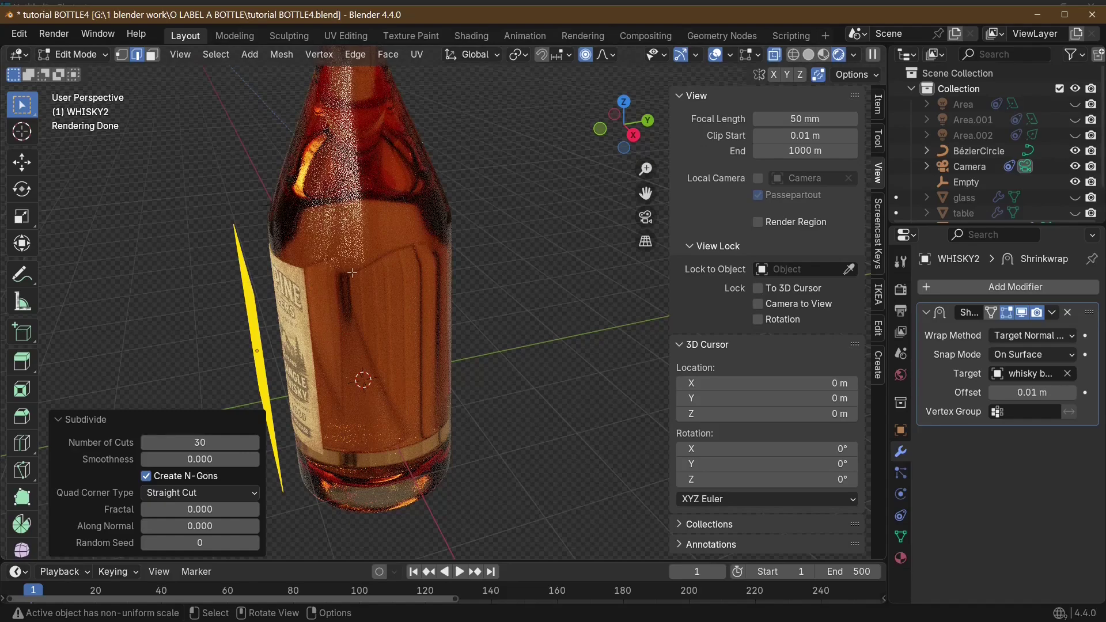
{"action": "key", "text": "Tab"}
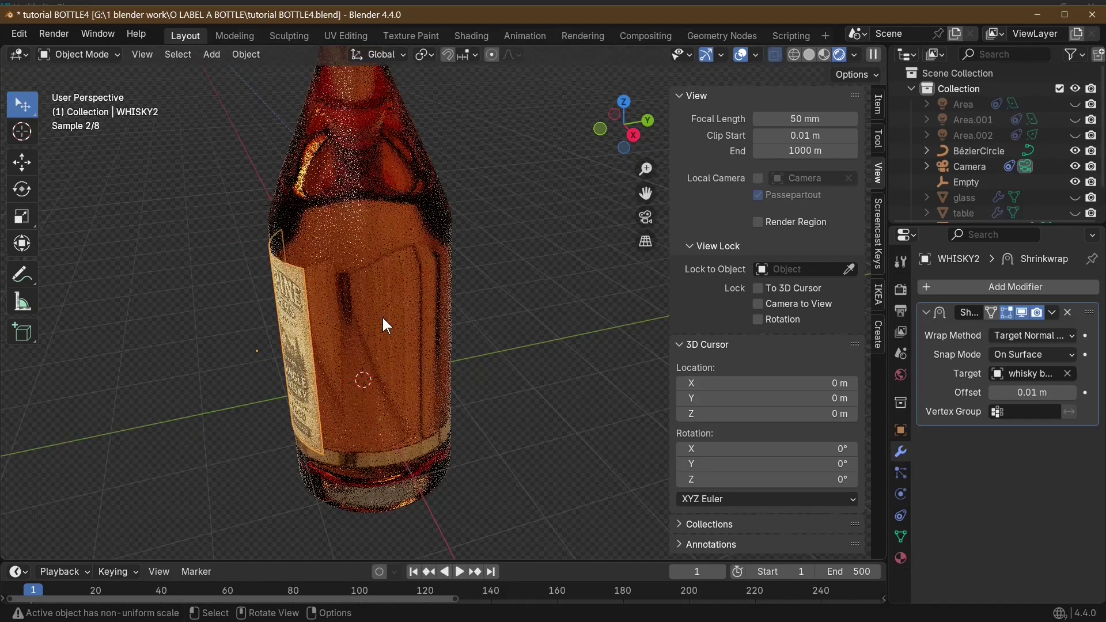
Set the front label material's metallic value to about 0.805 and its roughness to 0
{"action": "middle_click_drag", "start_coordinate": [382, 316], "coordinate": [592, 385]}
{"action": "scroll", "coordinate": [353, 370], "scroll_direction": "up", "scroll_amount": 4}
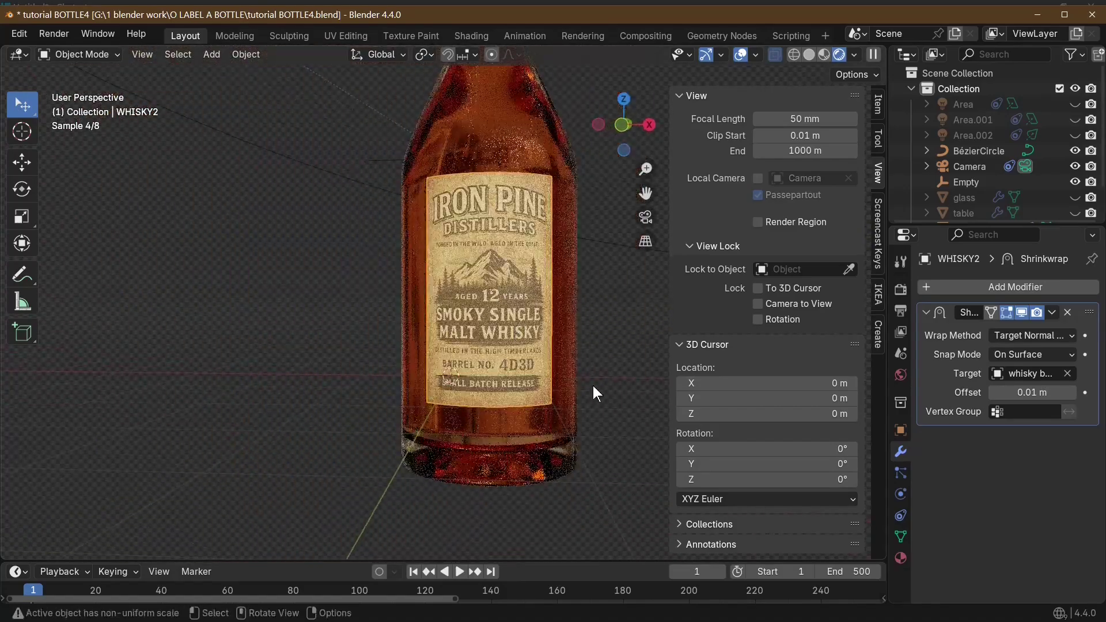
{"action": "left_click", "coordinate": [901, 558]}
{"action": "left_click_drag", "start_coordinate": [1025, 465], "coordinate": [1014, 485]}
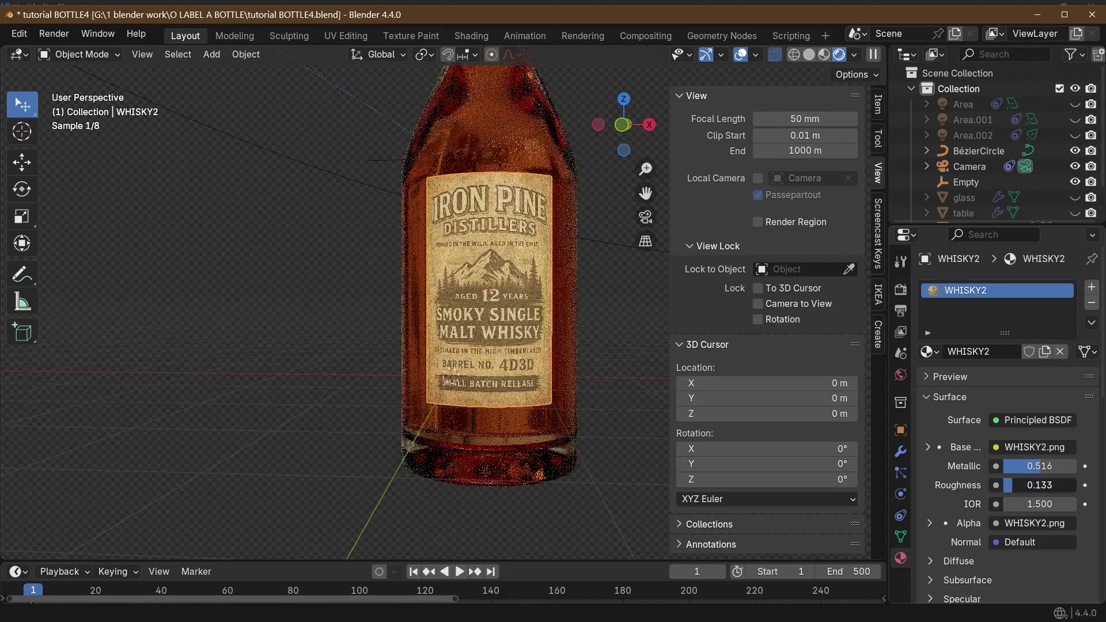
{"action": "middle_click_drag", "start_coordinate": [380, 415], "coordinate": [419, 420]}
{"action": "scroll", "coordinate": [468, 408], "scroll_direction": "up", "scroll_amount": 3}
{"action": "mouse_move", "coordinate": [1036, 465]}
{"action": "left_mouse_down"}
{"action": "mouse_move", "coordinate": [1054, 466]}
{"action": "mouse_move", "coordinate": [1036, 466]}
{"action": "left_mouse_up"}
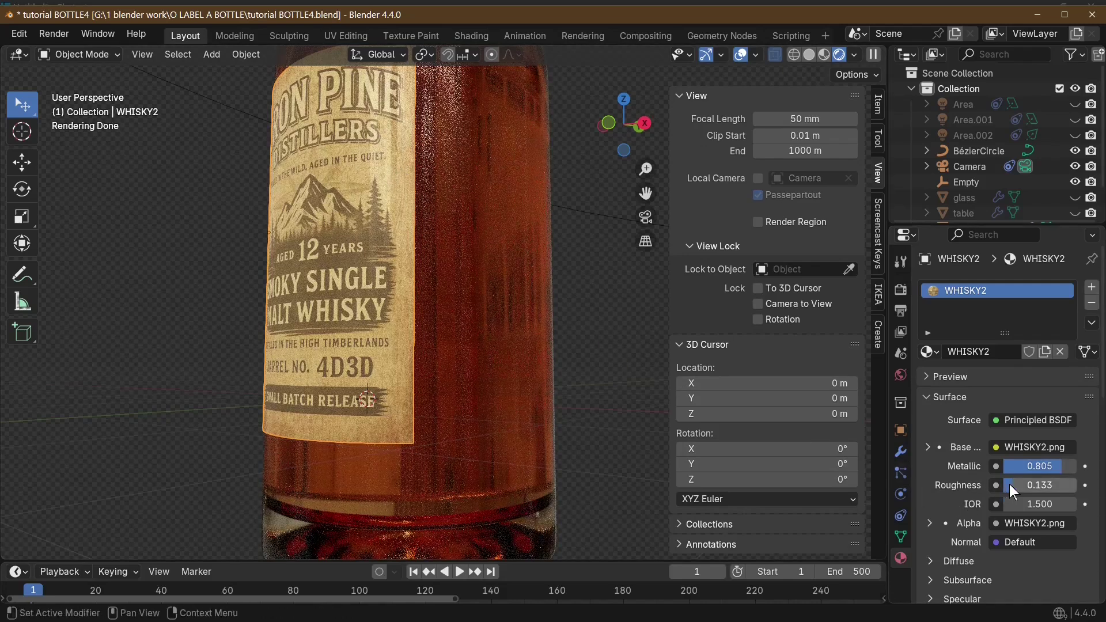
{"action": "left_click_drag", "start_coordinate": [1009, 483], "coordinate": [1003, 485]}
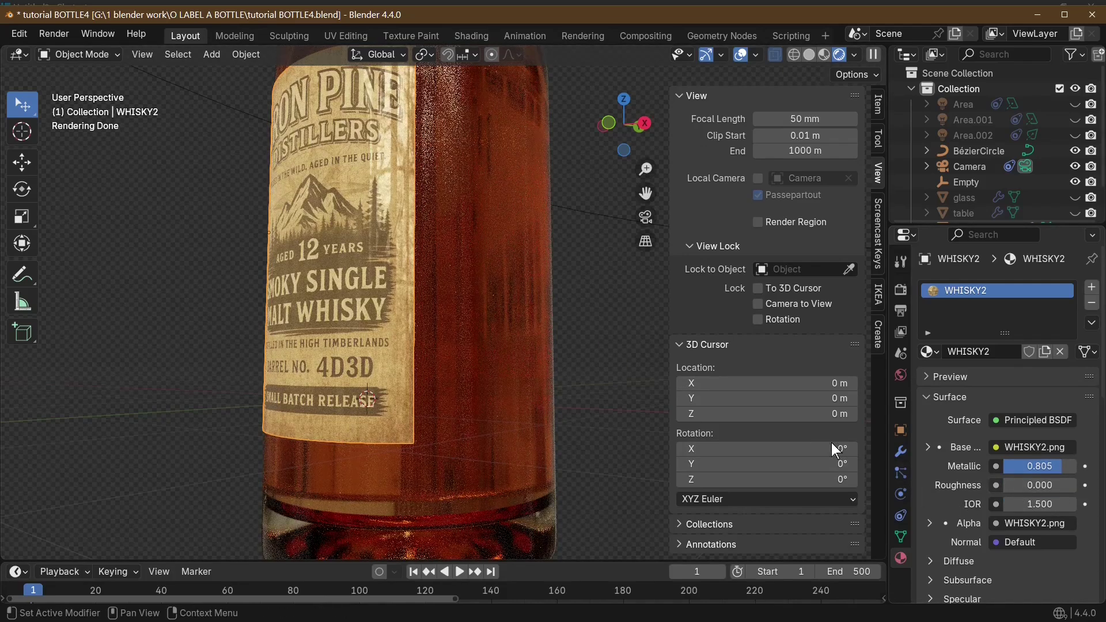
Import the image back label2.png as a mesh plane for the back of the bottle
{"action": "middle_click_drag", "start_coordinate": [413, 285], "coordinate": [289, 292]}
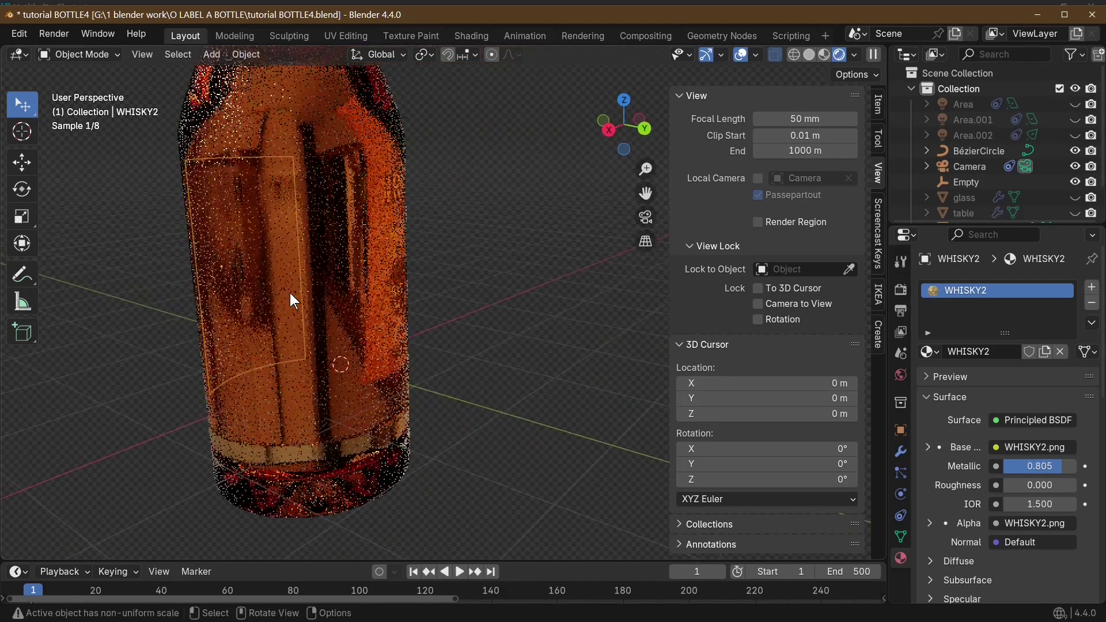
{"action": "left_click", "coordinate": [211, 55]}
{"action": "mouse_move", "coordinate": [256, 236]}
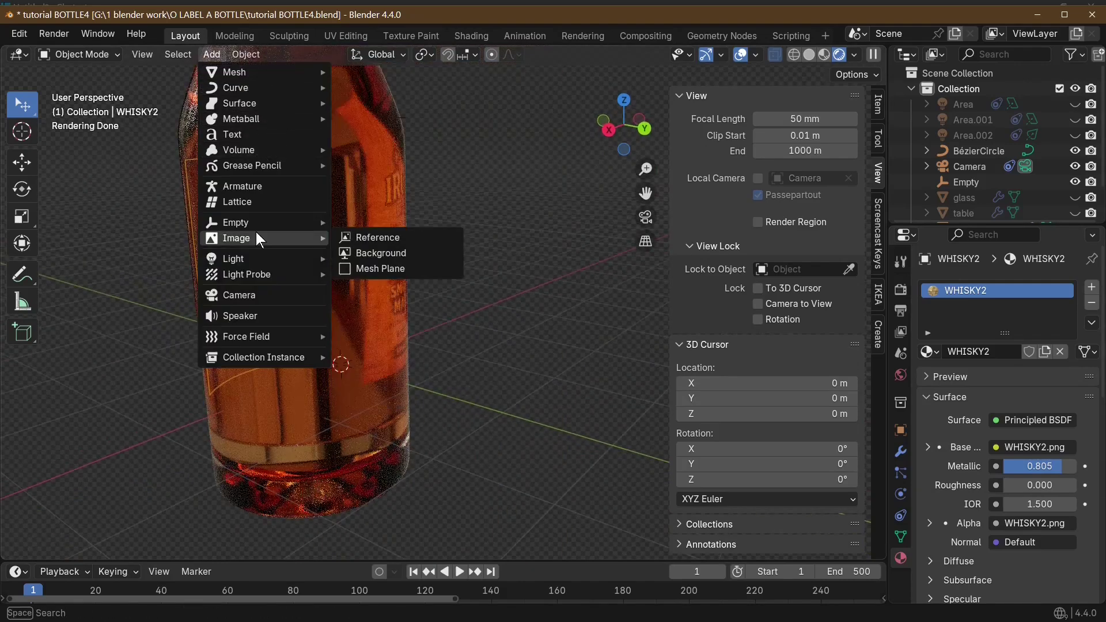
{"action": "left_click", "coordinate": [396, 267]}
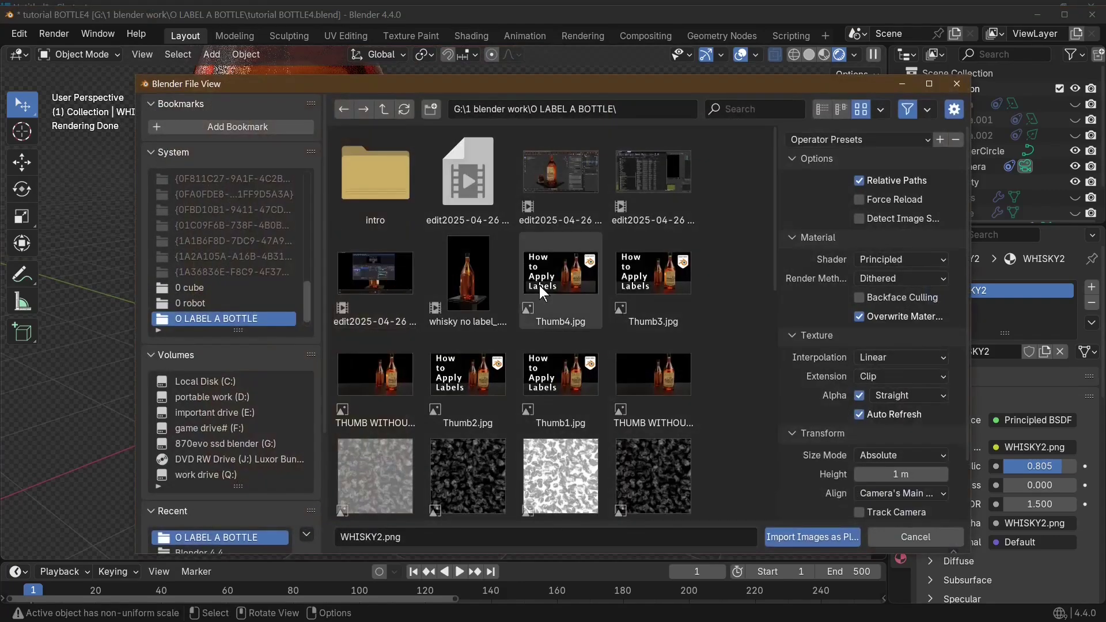
{"action": "scroll", "coordinate": [576, 310], "scroll_direction": "down", "scroll_amount": 15}
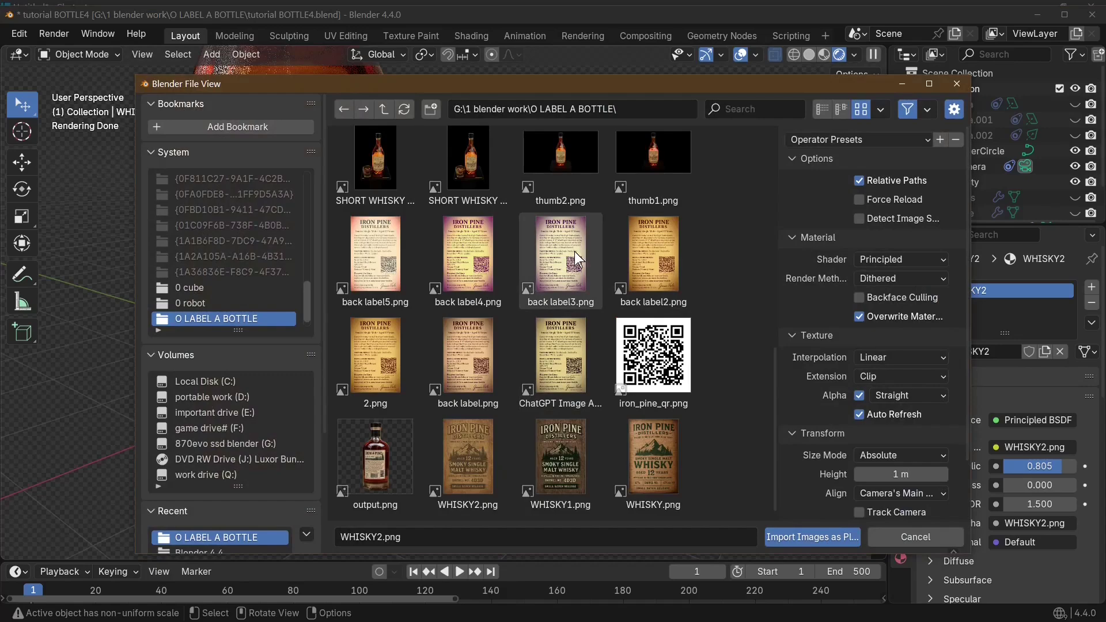
{"action": "double_click", "coordinate": [661, 257]}
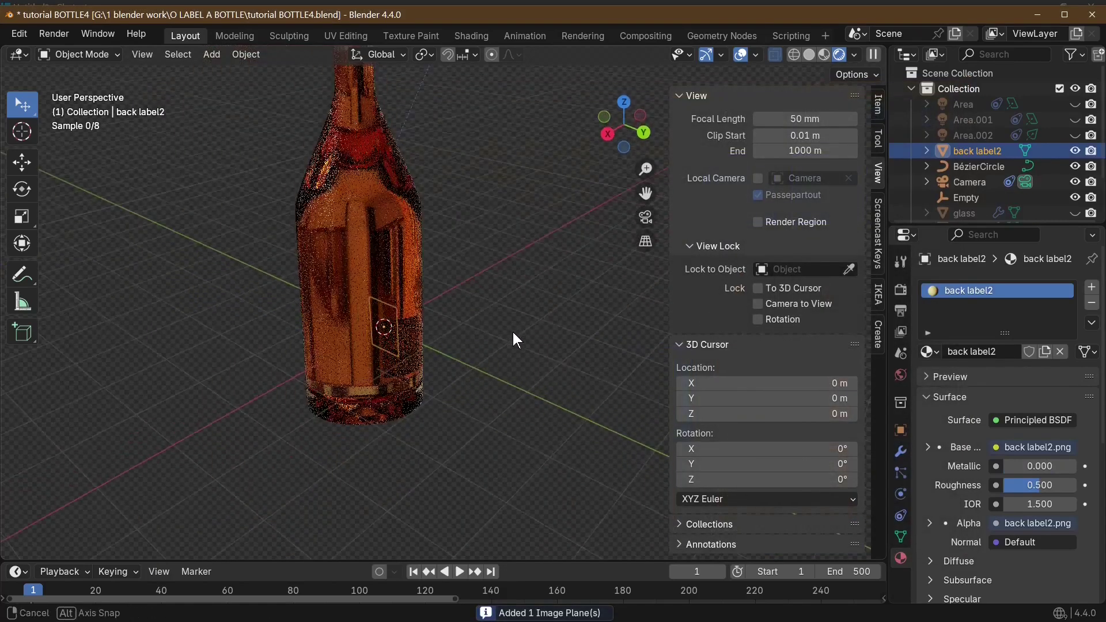
Move the back label plane about 3.13 m along Y so it sits clear behind the bottle
{"action": "middle_click_drag", "start_coordinate": [517, 340], "coordinate": [604, 414], "text": "alt"}
{"action": "key", "text": "g"}
{"action": "key", "text": "y"}
{"action": "left_click", "coordinate": [603, 414]}
{"action": "scroll", "coordinate": [383, 379], "scroll_direction": "down", "scroll_amount": 3}
{"action": "scroll", "coordinate": [433, 380], "scroll_direction": "up", "scroll_amount": 4}
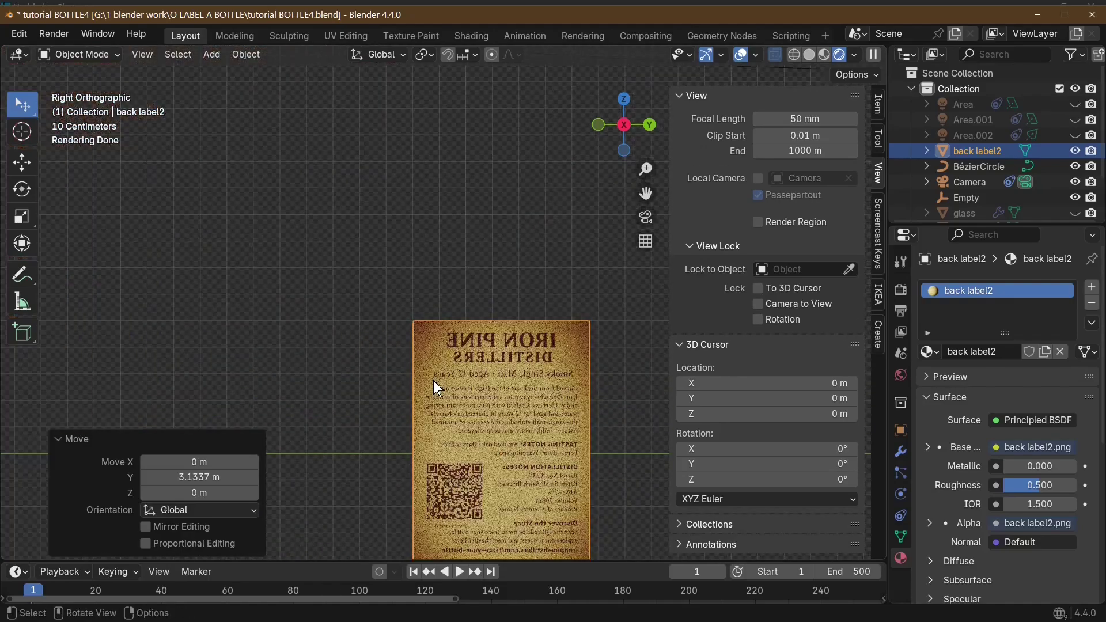
{"action": "scroll", "coordinate": [485, 379], "scroll_direction": "down", "scroll_amount": 5}
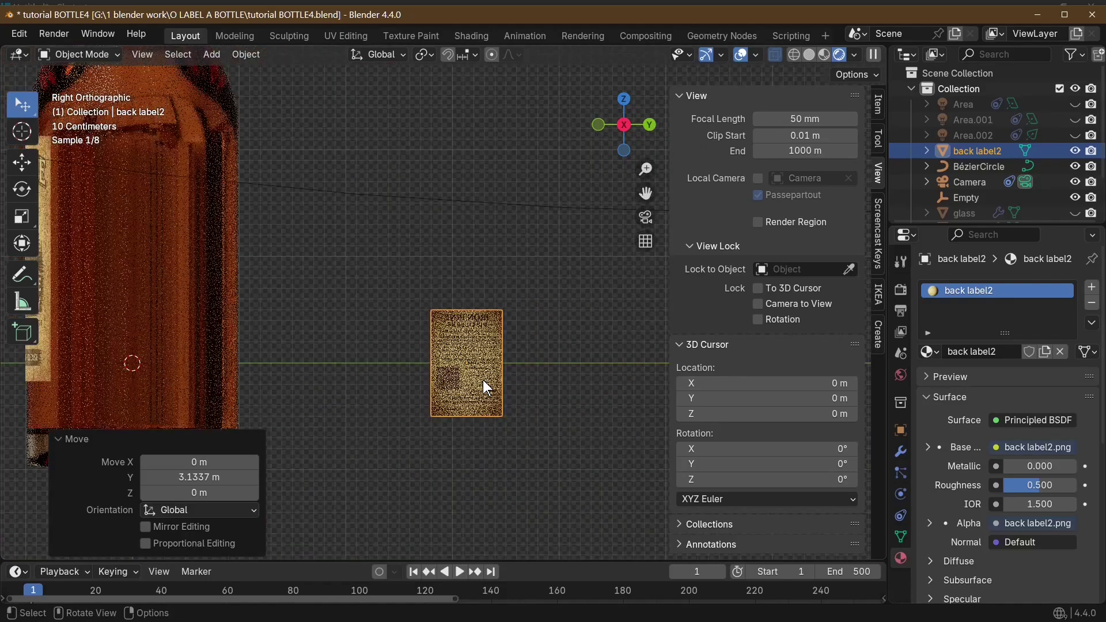
Rotate the back label plane 90° about the global Z axis to align it with the bottle's back
{"action": "key", "text": "r"}
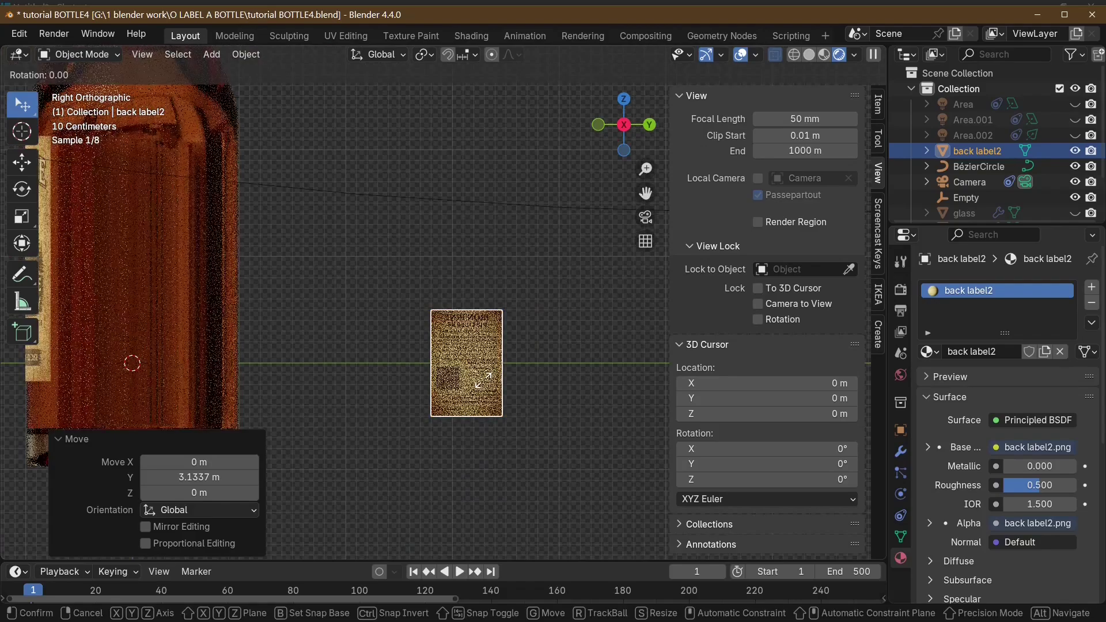
{"action": "type", "text": "z"}
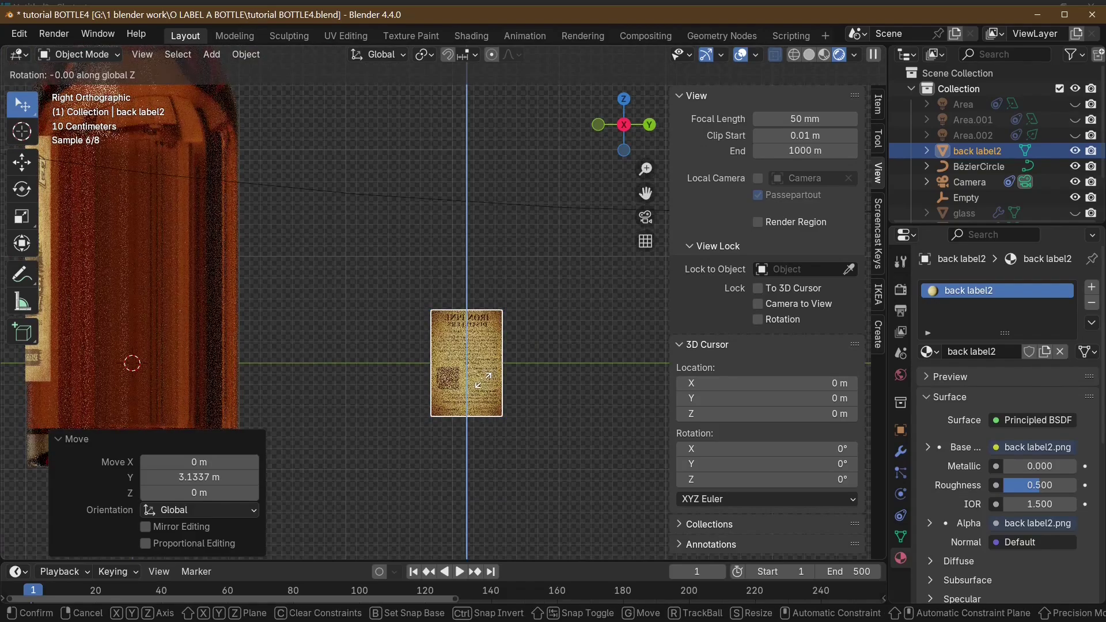
{"action": "type", "text": "90"}
{"action": "key", "text": "Return"}
{"action": "middle_click_drag", "start_coordinate": [482, 380], "coordinate": [350, 390]}
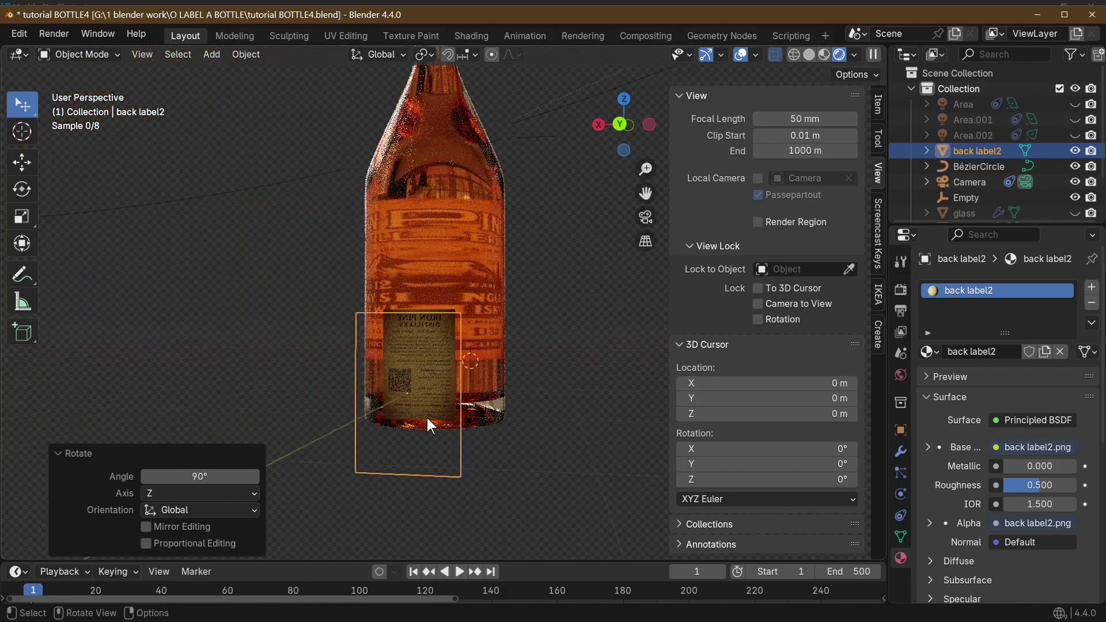
Rotate the back label plane 180° about the global Z axis so its readable side faces outward
{"action": "scroll", "coordinate": [427, 416], "scroll_direction": "up", "scroll_amount": 4}
{"action": "middle_click_drag", "start_coordinate": [427, 417], "coordinate": [457, 459]}
{"action": "type", "text": "r"}
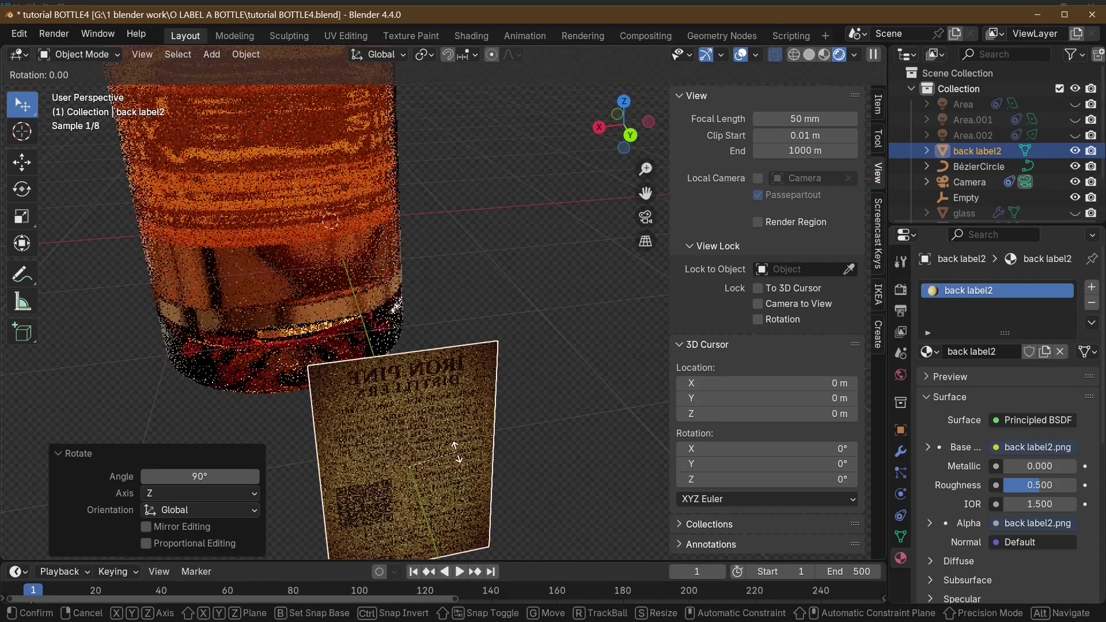
{"action": "type", "text": "z18"}
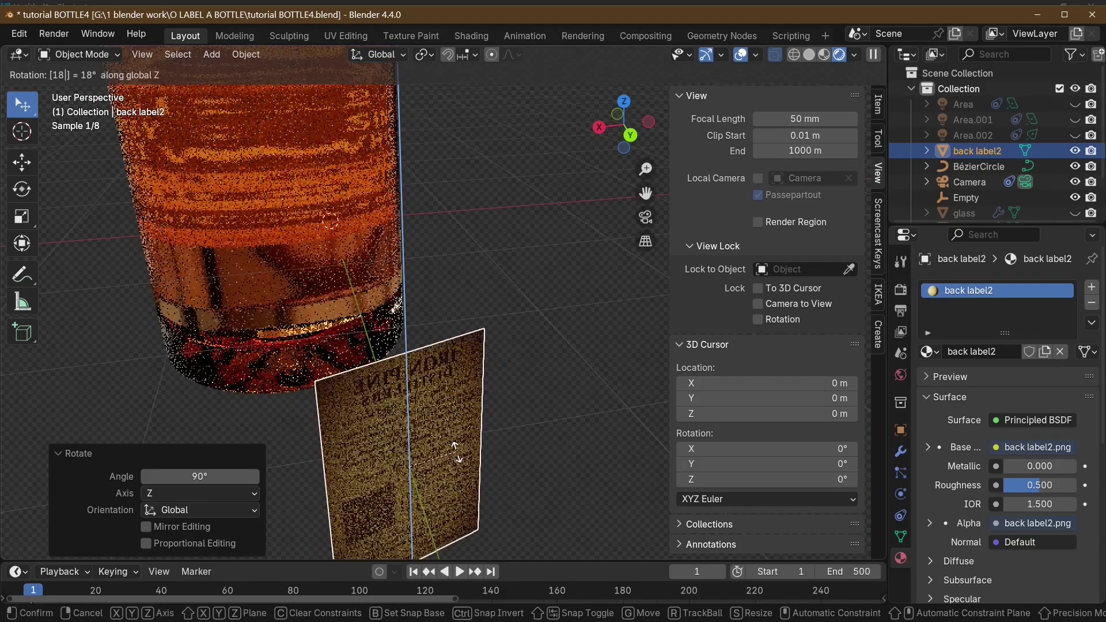
{"action": "type", "text": "0"}
{"action": "key", "text": "Return"}
{"action": "mouse_move", "coordinate": [465, 341]}
{"action": "middle_mouse_down"}
{"action": "mouse_move", "coordinate": [461, 327]}
{"action": "mouse_move", "coordinate": [466, 350]}
{"action": "middle_mouse_up"}
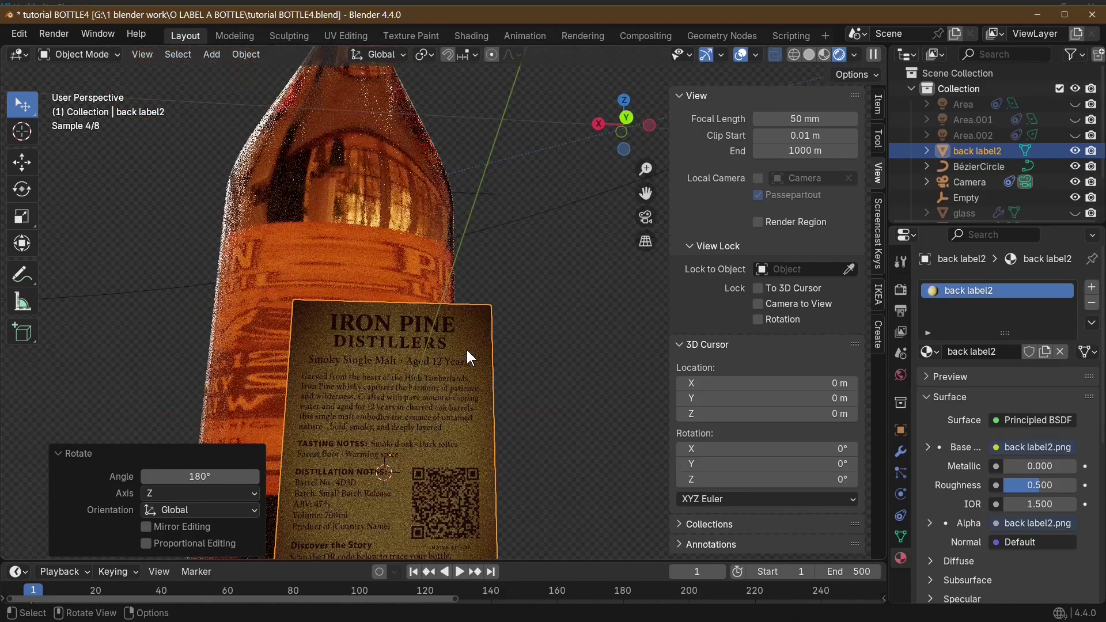
In back orthographic view, scale the back label by about 2.49 and move it about 0.45 m in X and 0.99 m in Z
{"action": "key", "text": "KP_1"}
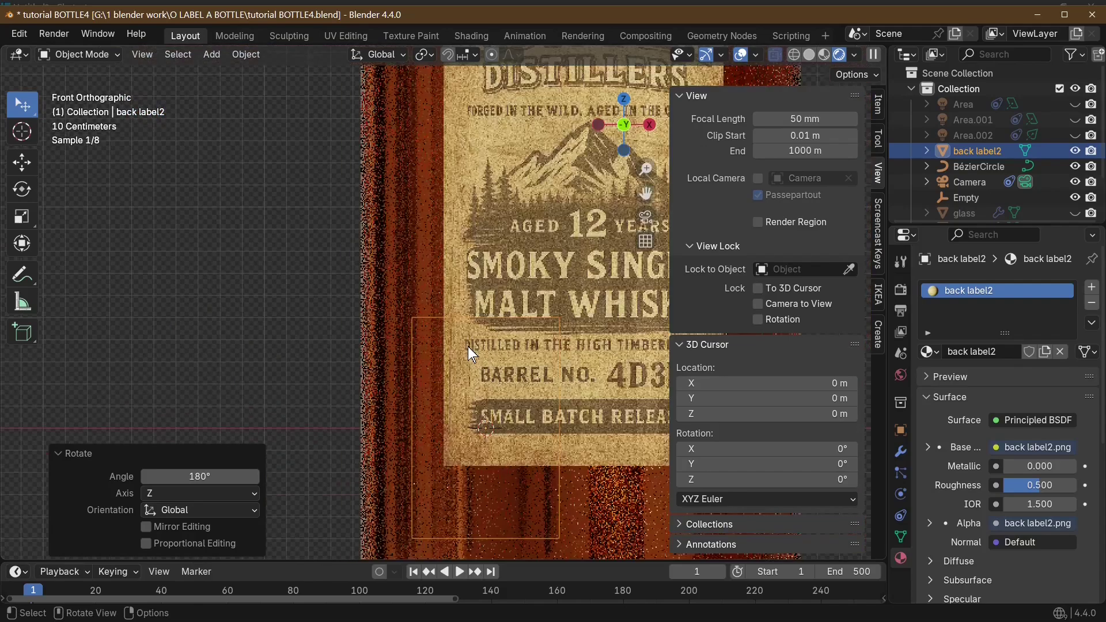
{"action": "key", "text": "ctrl+KP_1"}
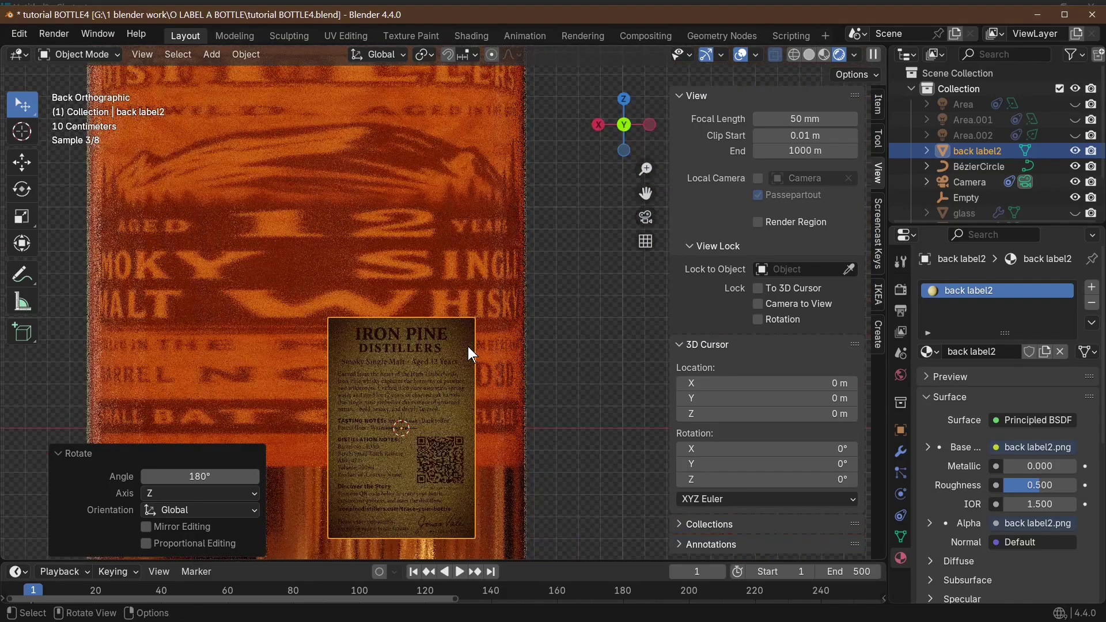
{"action": "scroll", "coordinate": [471, 353], "scroll_direction": "down", "scroll_amount": 5}
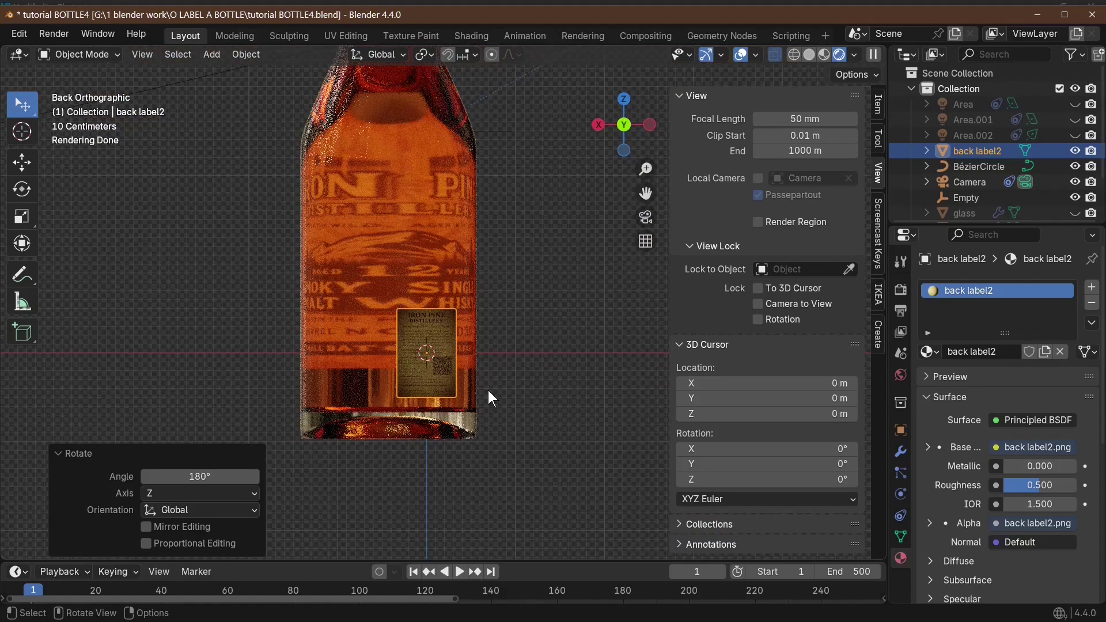
{"action": "key", "text": "s"}
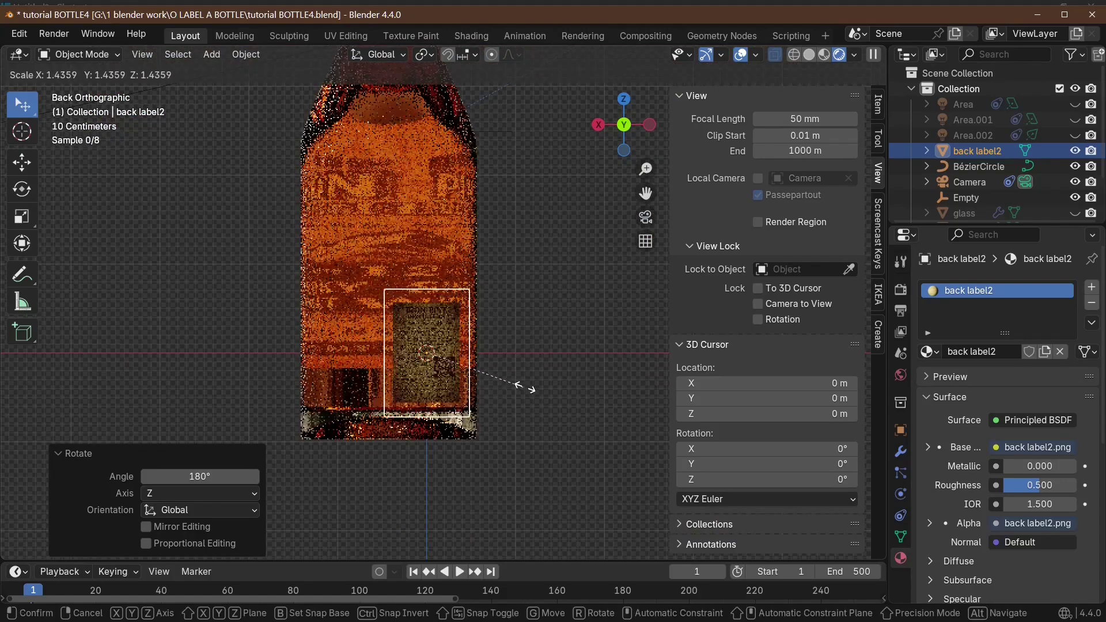
{"action": "left_click", "coordinate": [603, 382]}
{"action": "key", "text": "g"}
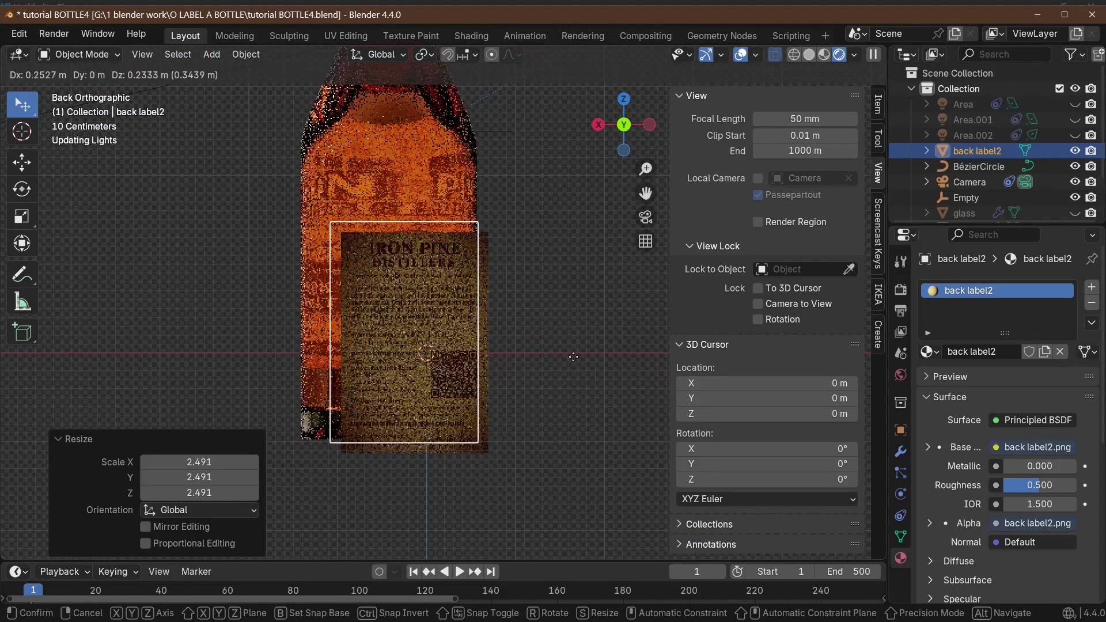
{"action": "left_click", "coordinate": [556, 291]}
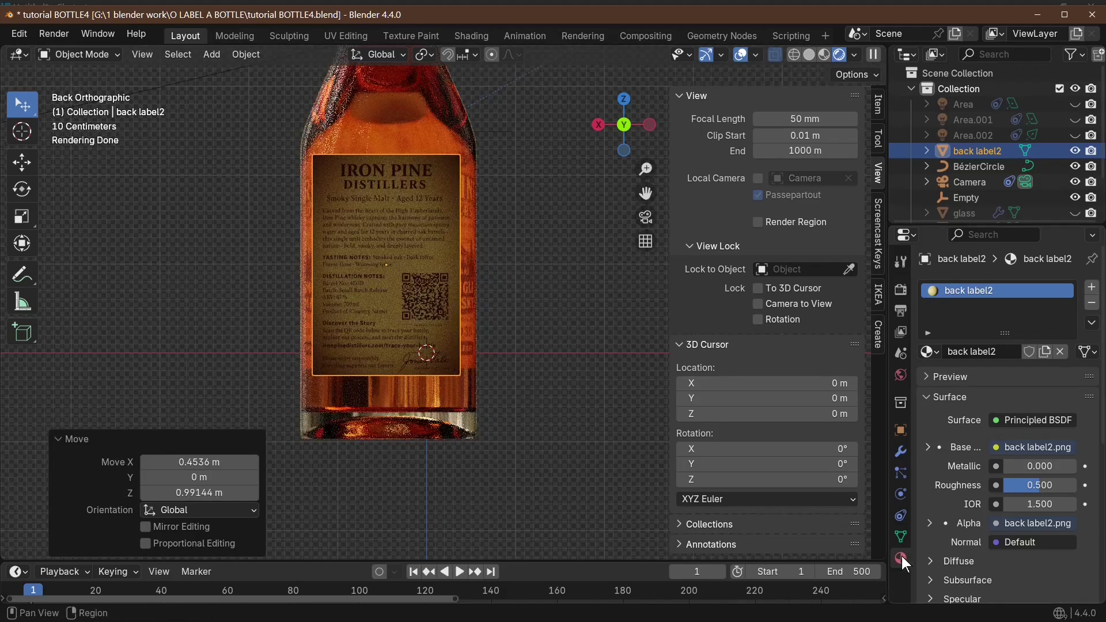
Use an Image Texture with back label.png as the emission color of the back label material
{"action": "scroll", "coordinate": [959, 524], "scroll_direction": "down", "scroll_amount": 10}
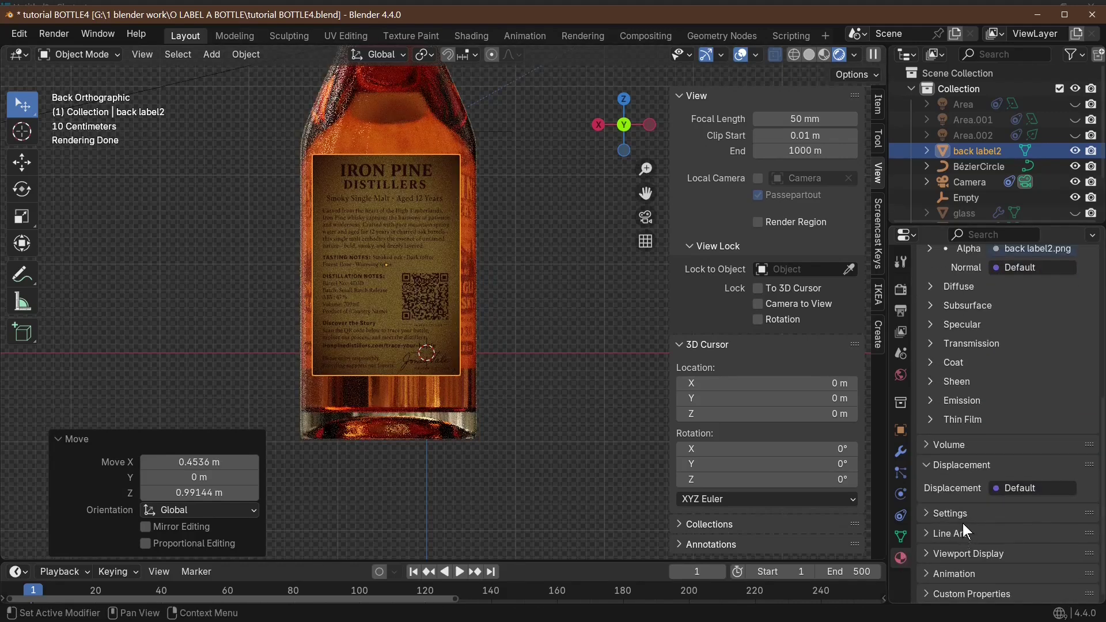
{"action": "left_click", "coordinate": [947, 402]}
{"action": "left_click", "coordinate": [994, 422]}
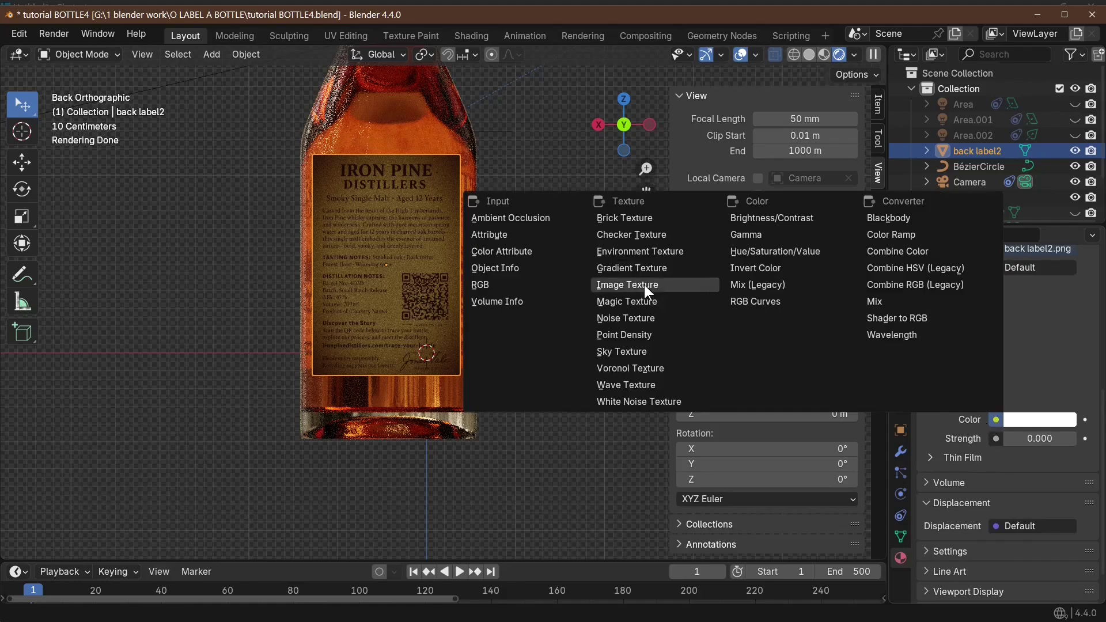
{"action": "left_click", "coordinate": [640, 284]}
{"action": "left_click", "coordinate": [1037, 438]}
{"action": "left_click", "coordinate": [858, 372]}
{"action": "double_click", "coordinate": [858, 371]}
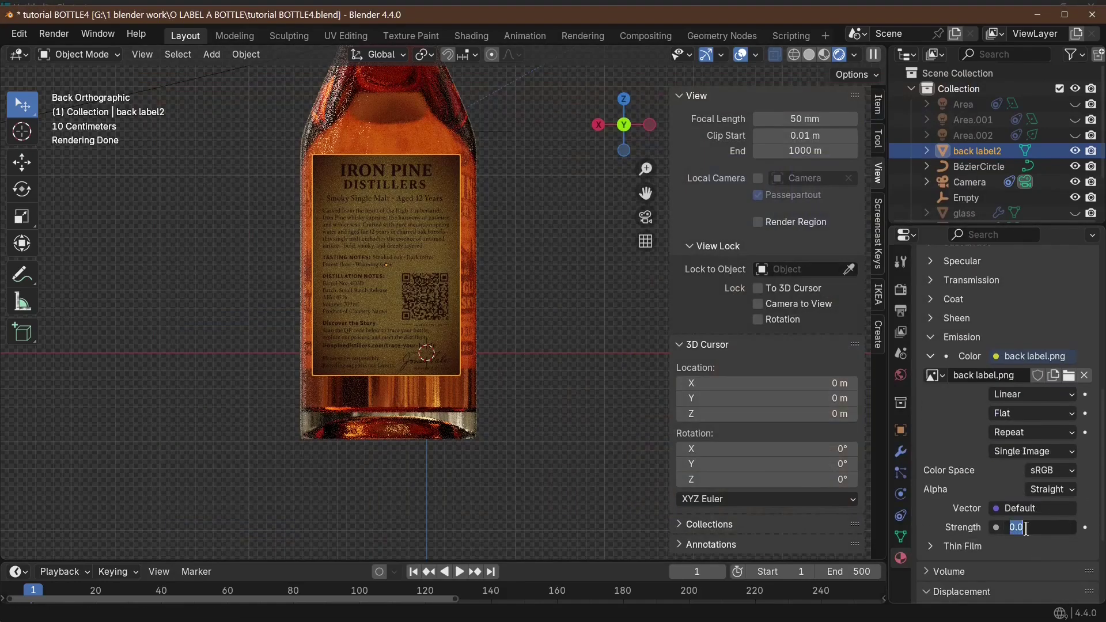
Try an emission strength of 2 on the back label material, then settle on 1
{"action": "type", "text": "2"}
{"action": "key", "text": "Return"}
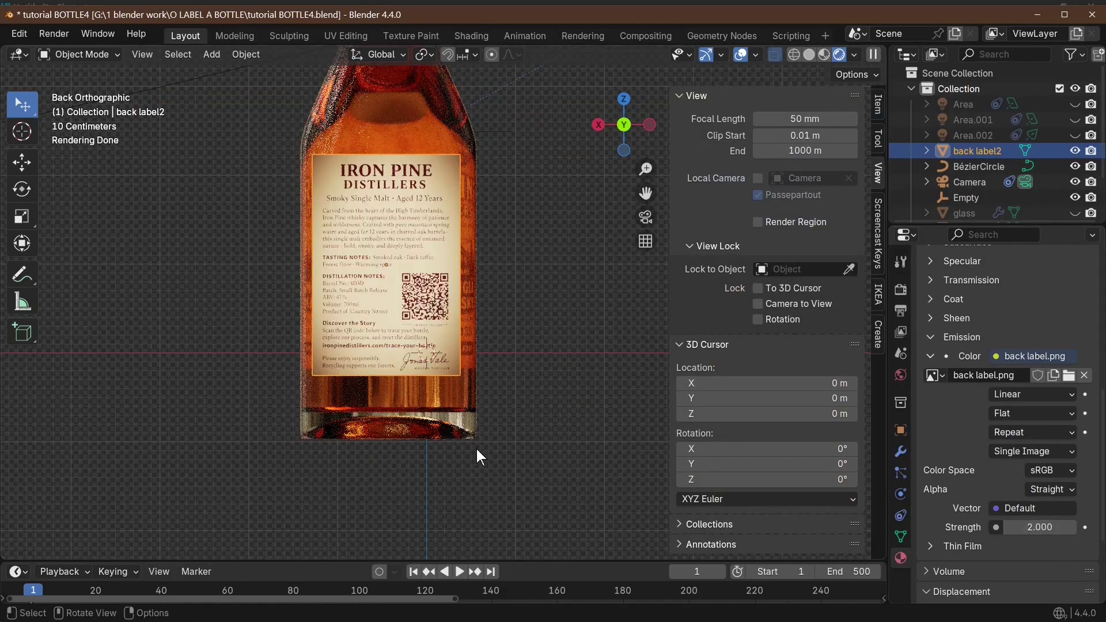
{"action": "middle_click_drag", "start_coordinate": [477, 451], "coordinate": [407, 424]}
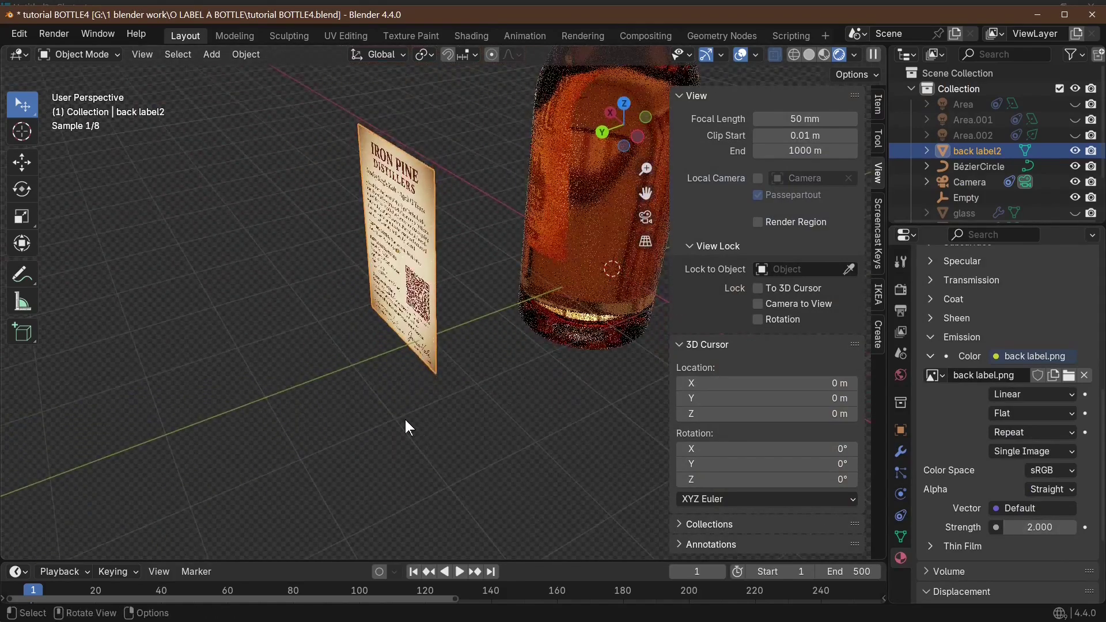
{"action": "left_click", "coordinate": [1010, 526]}
{"action": "type", "text": "1"}
{"action": "key", "text": "Return"}
Subdivide the back label plane's mesh with 30 cuts and return to Object Mode
{"action": "scroll", "coordinate": [392, 296], "scroll_direction": "up", "scroll_amount": 2}
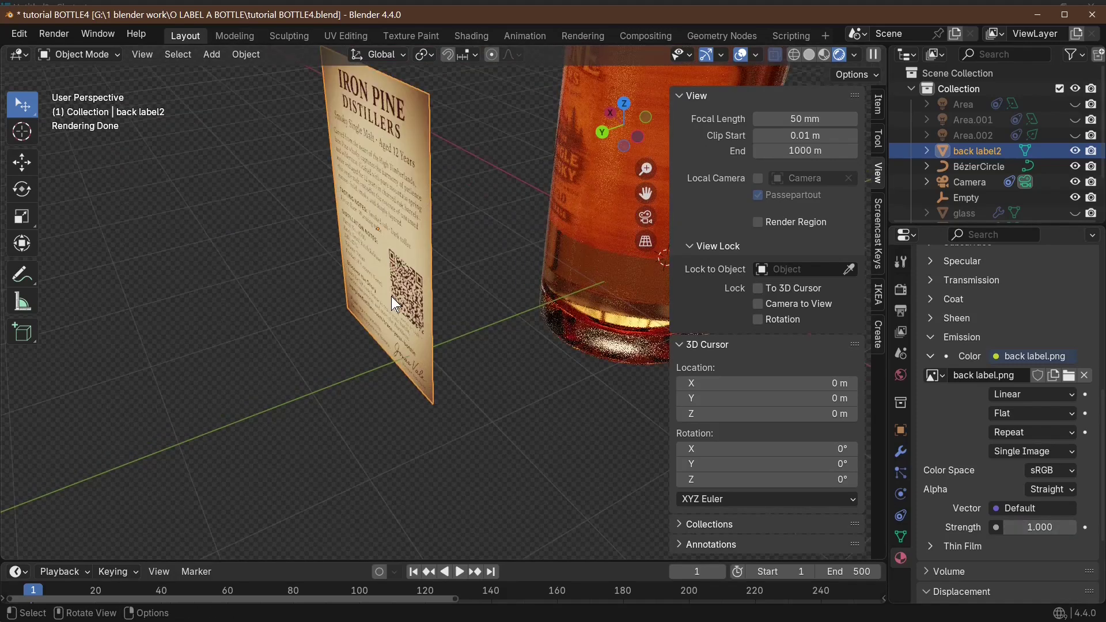
{"action": "key", "text": "Tab"}
{"action": "key", "text": "ctrl+e"}
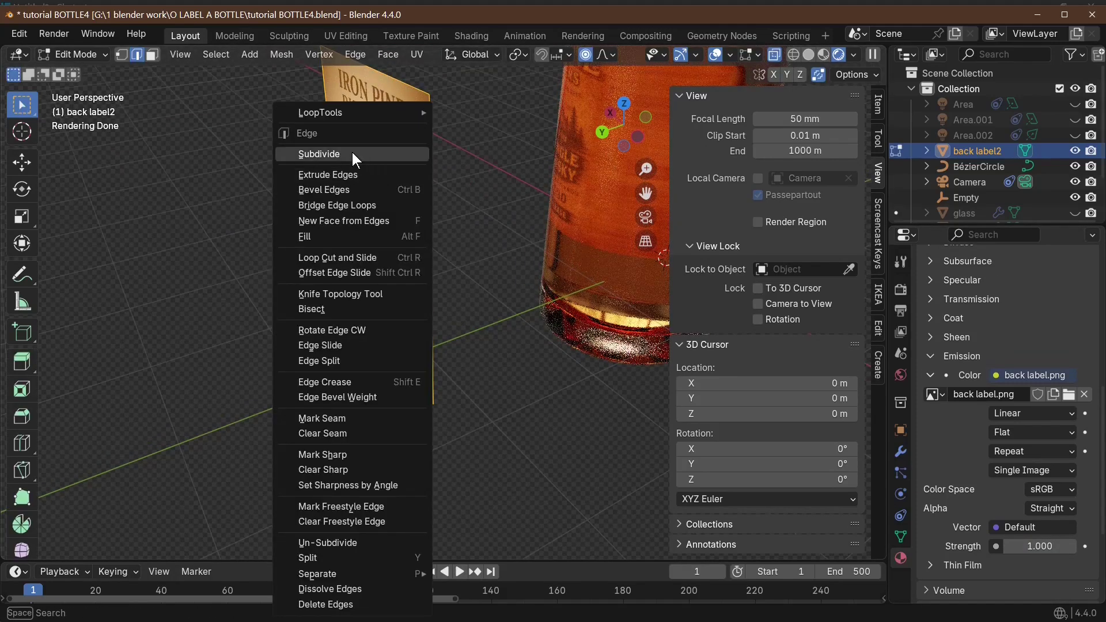
{"action": "left_click", "coordinate": [352, 154]}
{"action": "key", "text": "Home"}
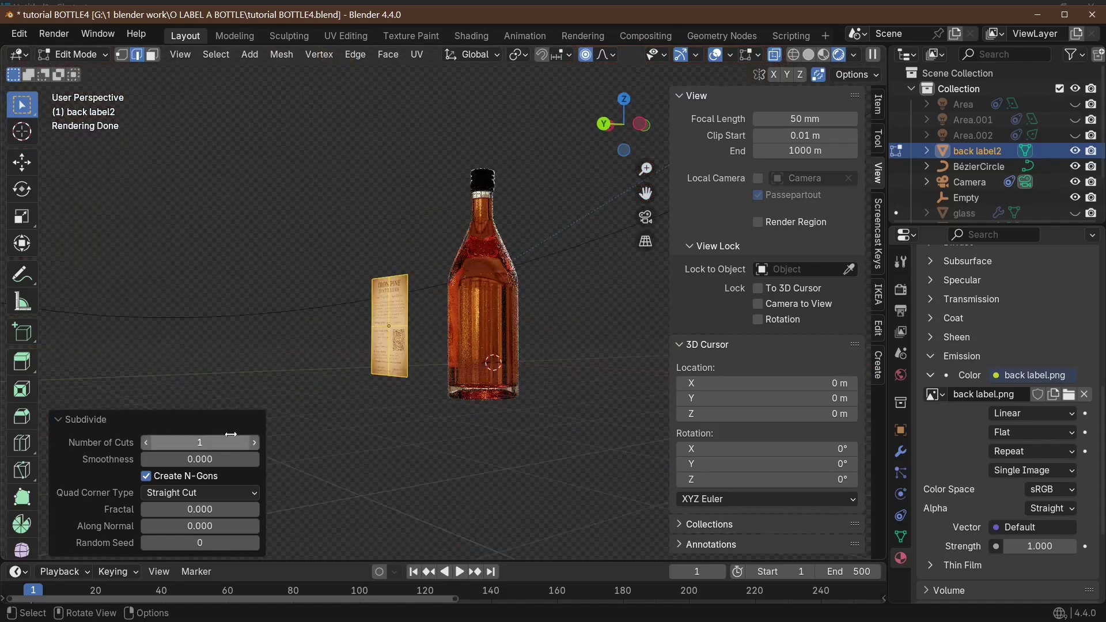
{"action": "left_click", "coordinate": [219, 443]}
{"action": "type", "text": "30"}
{"action": "key", "text": "Return"}
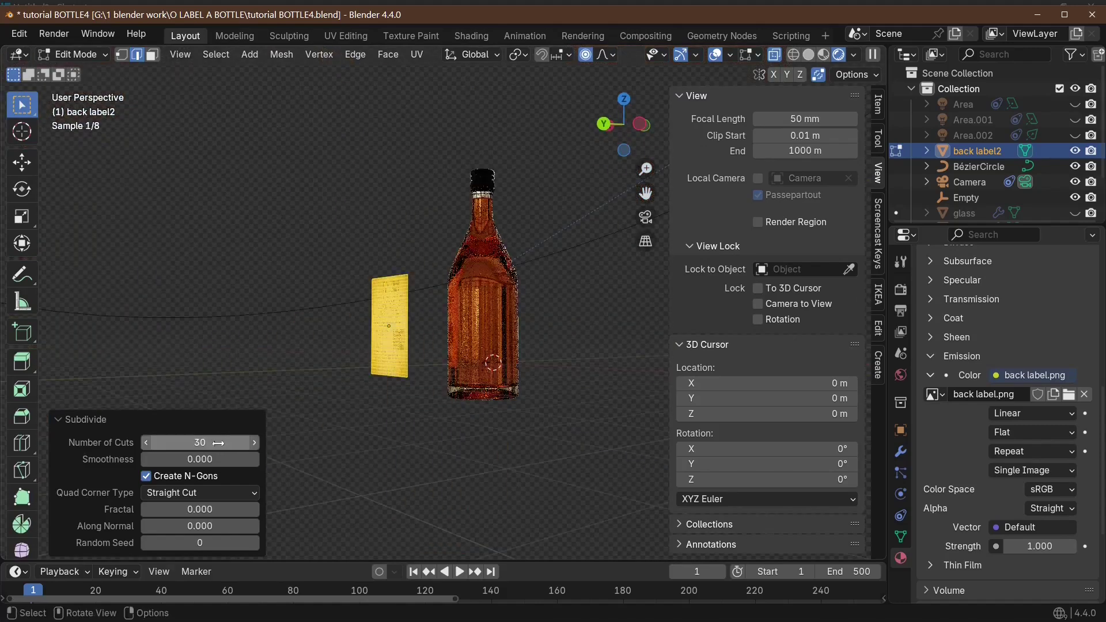
{"action": "scroll", "coordinate": [322, 429], "scroll_direction": "up", "scroll_amount": 5}
{"action": "key", "text": "Tab"}
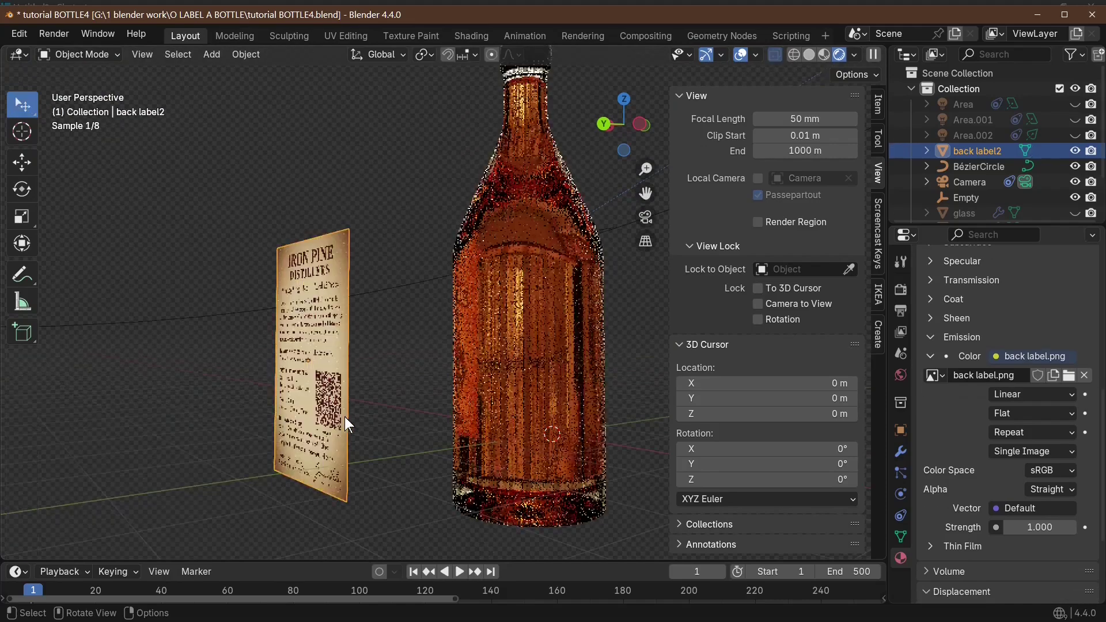
Add a Shrinkwrap modifier to the back label with the whisky bottle as its target
{"action": "middle_click_drag", "start_coordinate": [371, 395], "coordinate": [503, 430]}
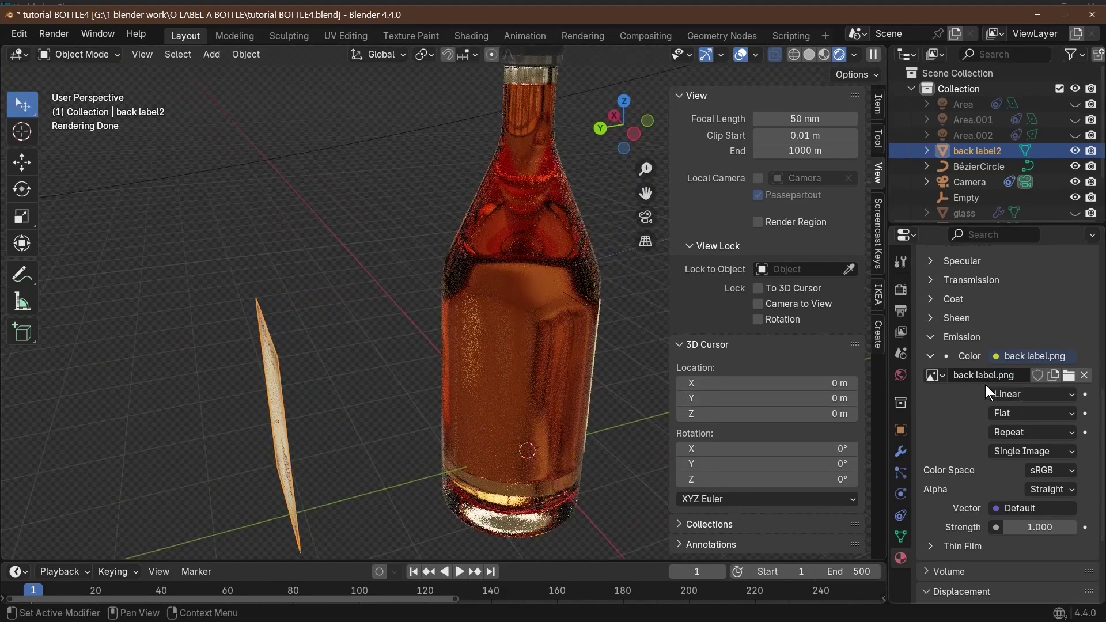
{"action": "left_click", "coordinate": [900, 450]}
{"action": "left_click", "coordinate": [978, 287]}
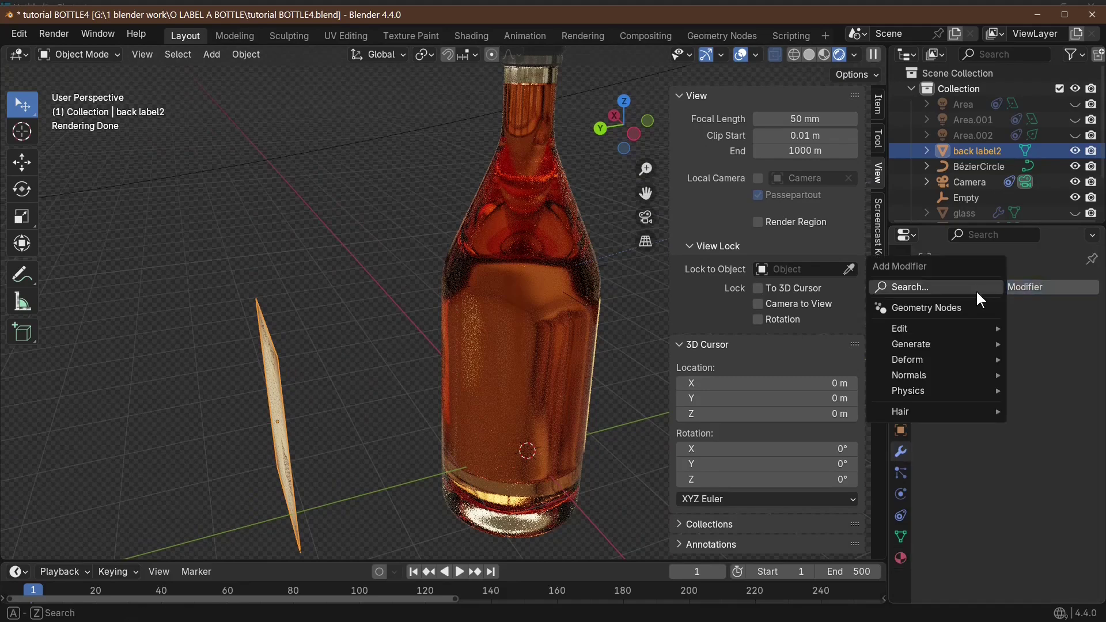
{"action": "left_click", "coordinate": [926, 288]}
{"action": "type", "text": "s"}
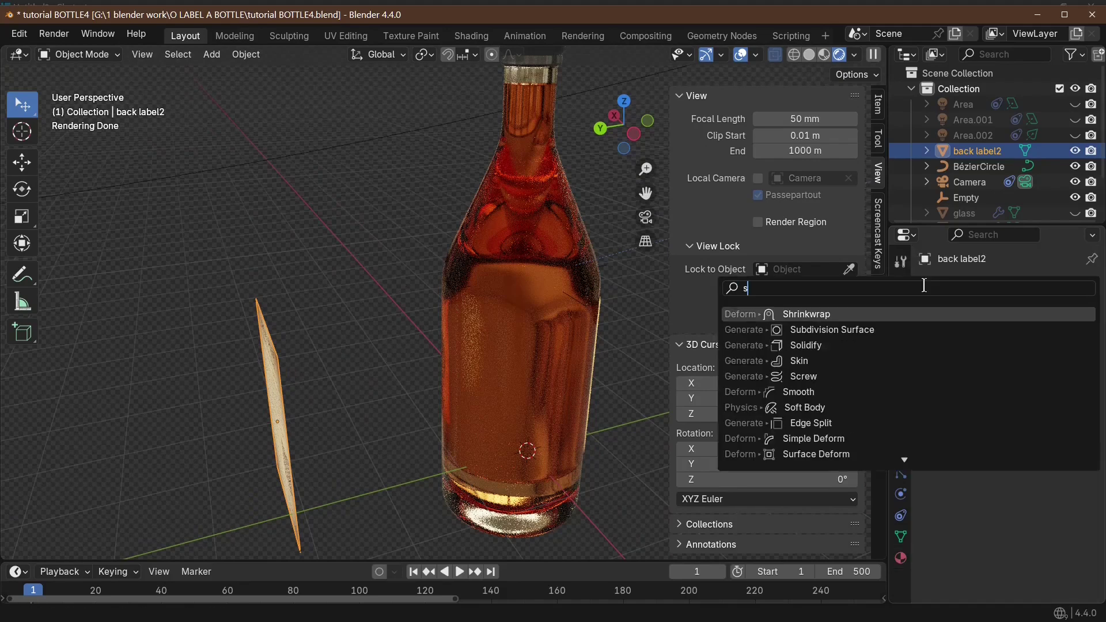
{"action": "left_click", "coordinate": [857, 314]}
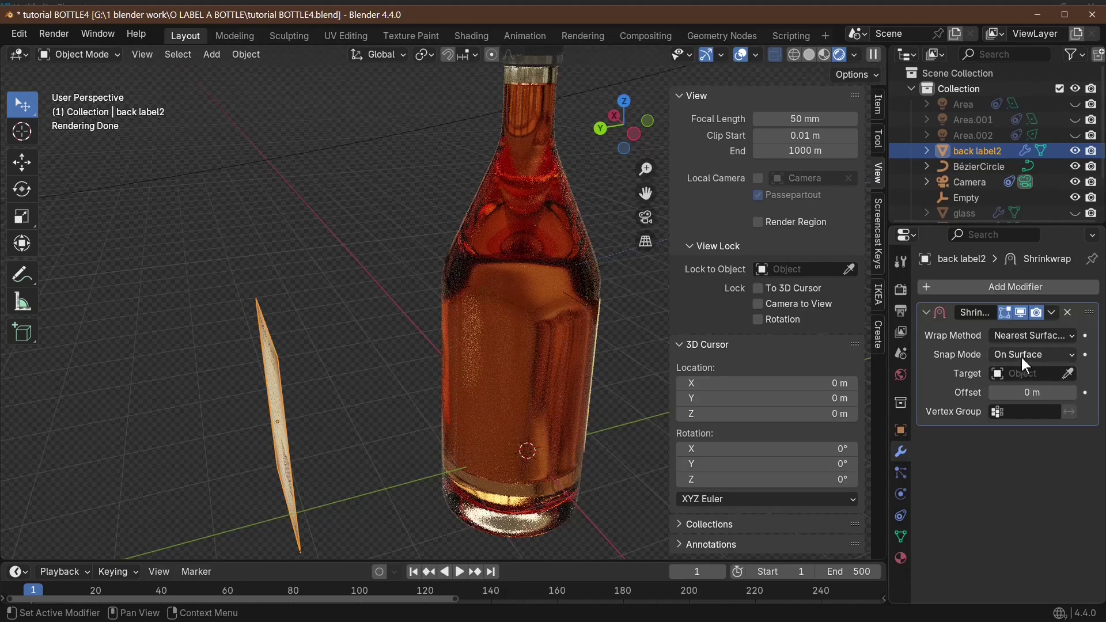
{"action": "key", "text": "e"}
{"action": "left_click", "coordinate": [512, 361]}
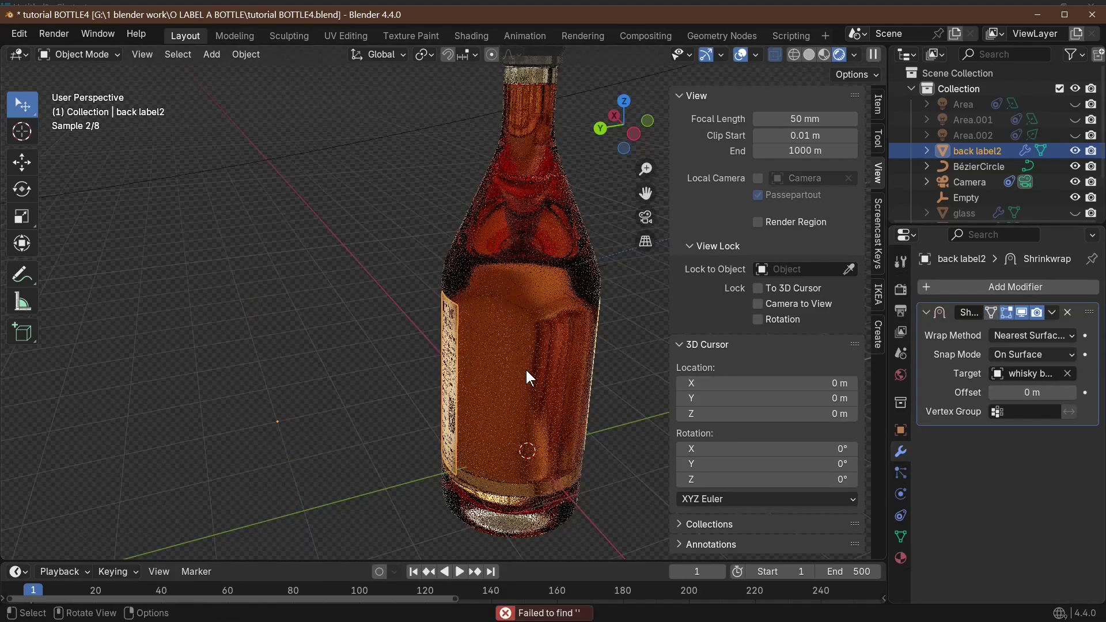
In back orthographic view, widen the wrapped back label by scaling it about 3.71 along X
{"action": "scroll", "coordinate": [586, 377], "scroll_direction": "up", "scroll_amount": 8}
{"action": "mouse_move", "coordinate": [464, 333]}
{"action": "middle_mouse_down"}
{"action": "mouse_move", "coordinate": [405, 296]}
{"action": "mouse_move", "coordinate": [460, 322]}
{"action": "middle_mouse_up"}
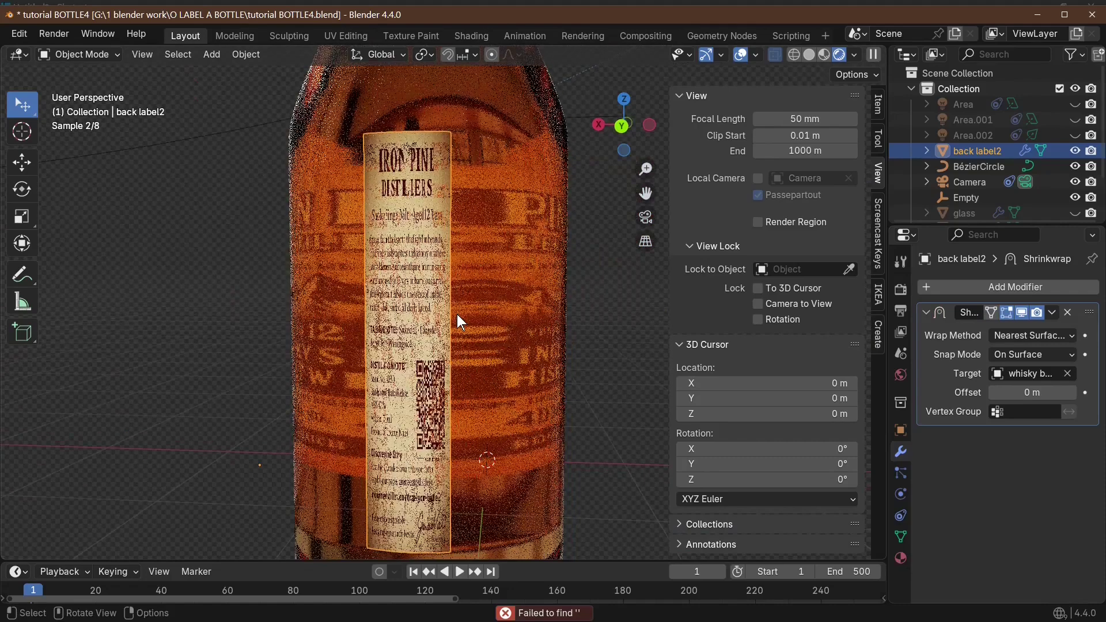
{"action": "key", "text": "KP_1"}
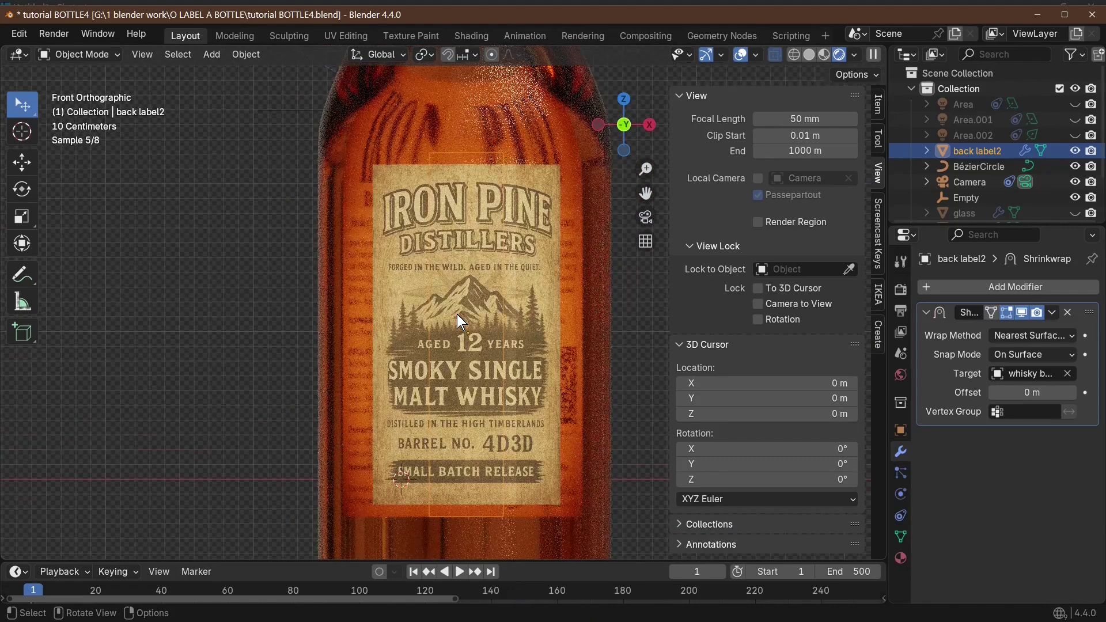
{"action": "key", "text": "ctrl+KP_1"}
{"action": "key", "text": "s"}
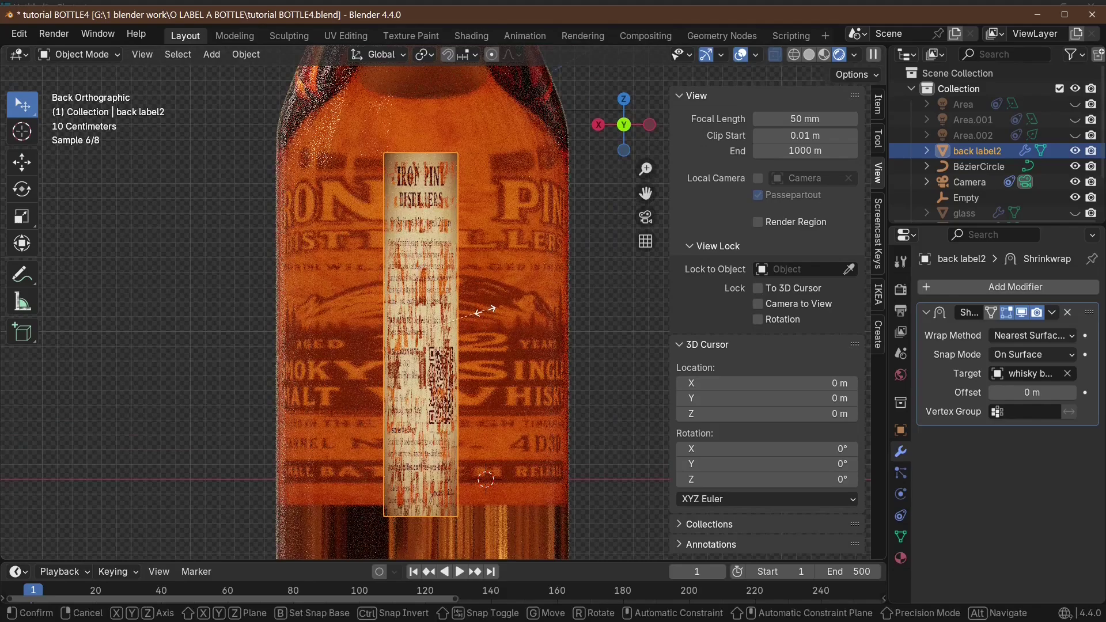
{"action": "key", "text": "x"}
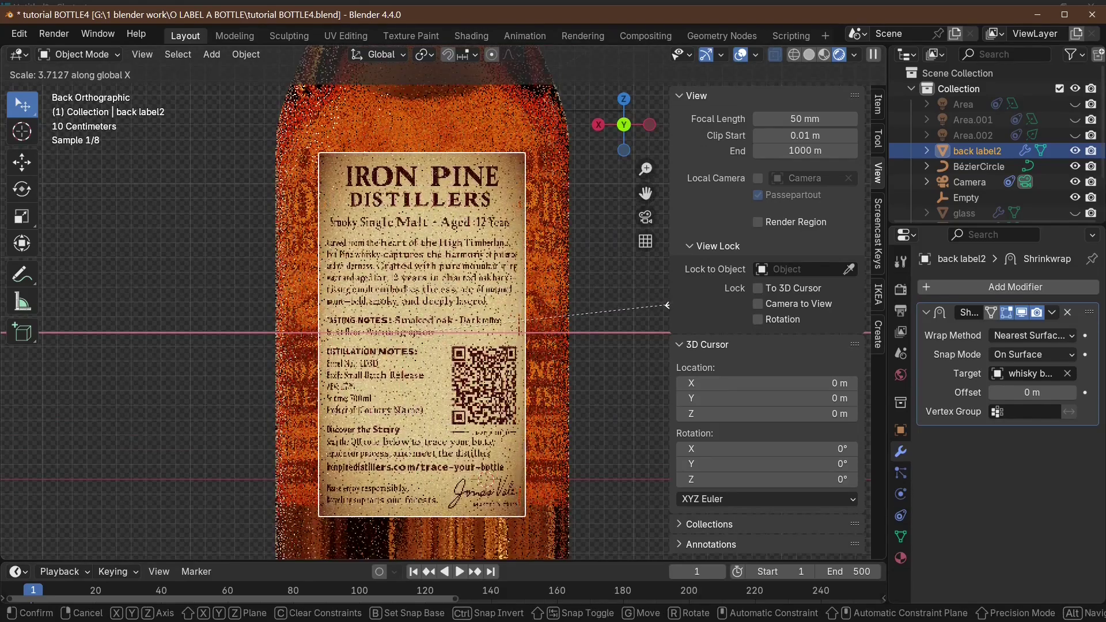
{"action": "left_click", "coordinate": [676, 304]}
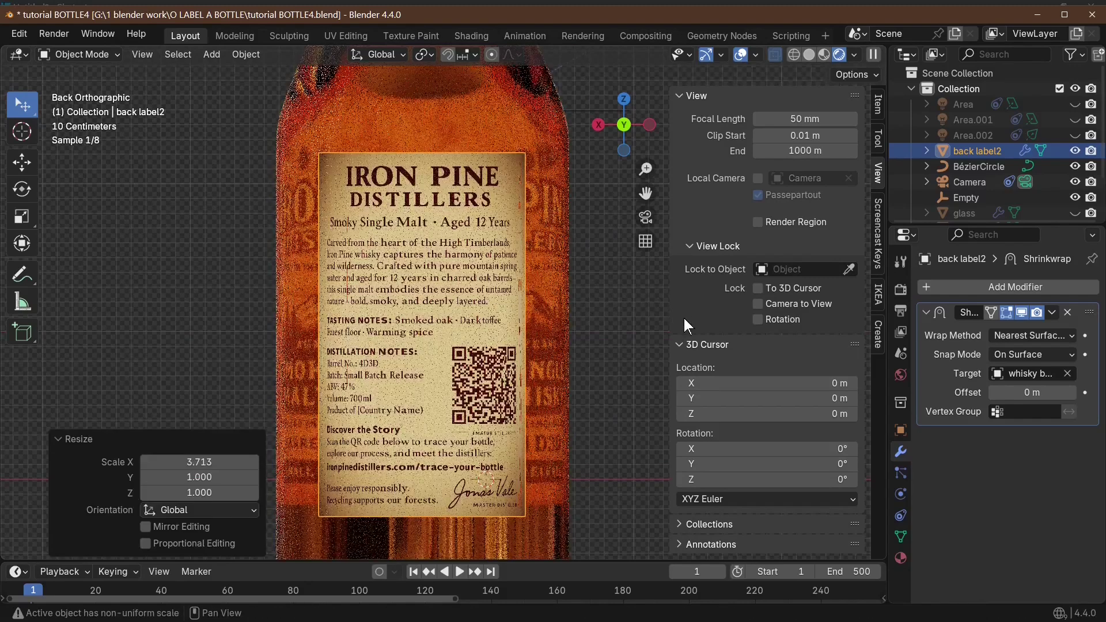
Set the back label's Shrinkwrap offset to 0.01 m and check how it wraps around the glass
{"action": "left_click", "coordinate": [1015, 393]}
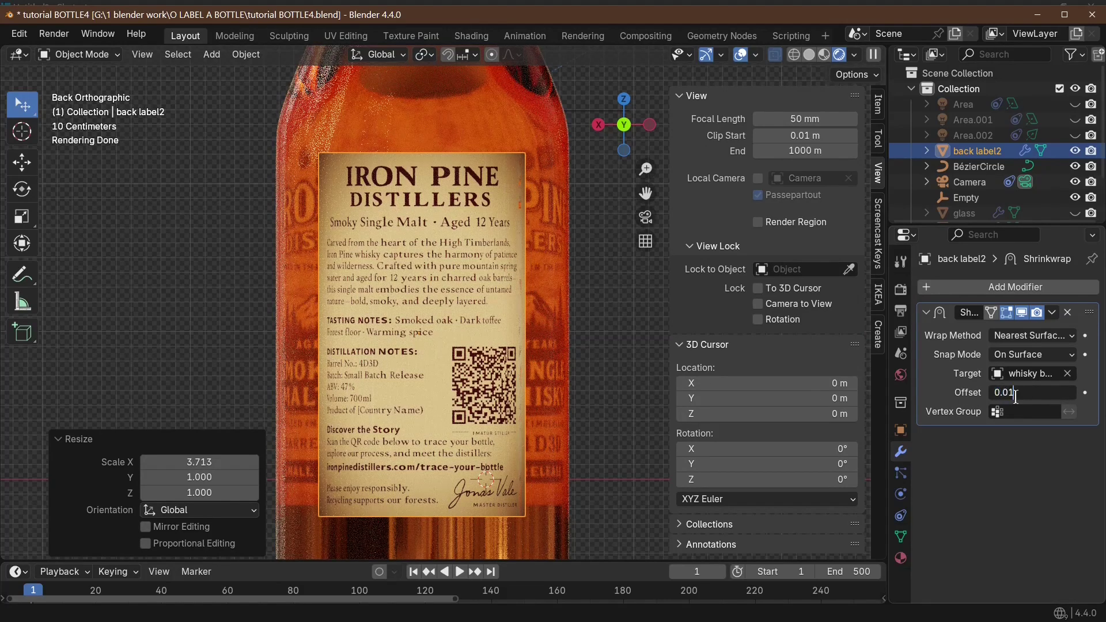
{"action": "type", "text": "0.01"}
{"action": "key", "text": "Return"}
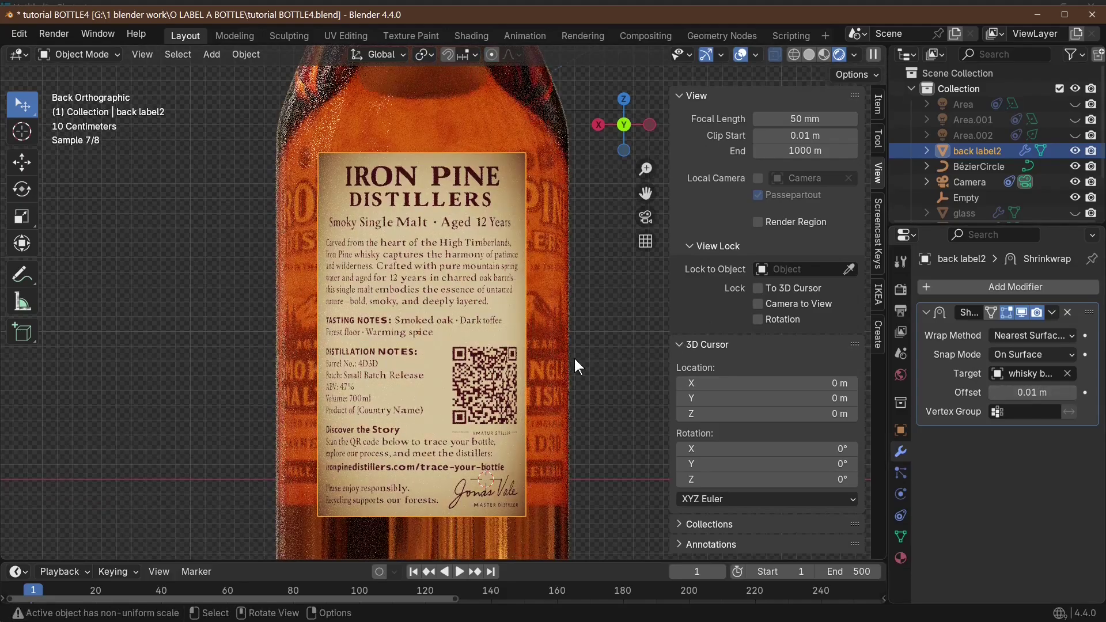
{"action": "middle_click_drag", "start_coordinate": [574, 359], "coordinate": [216, 379]}
{"action": "middle_click_drag", "start_coordinate": [371, 304], "coordinate": [274, 313]}
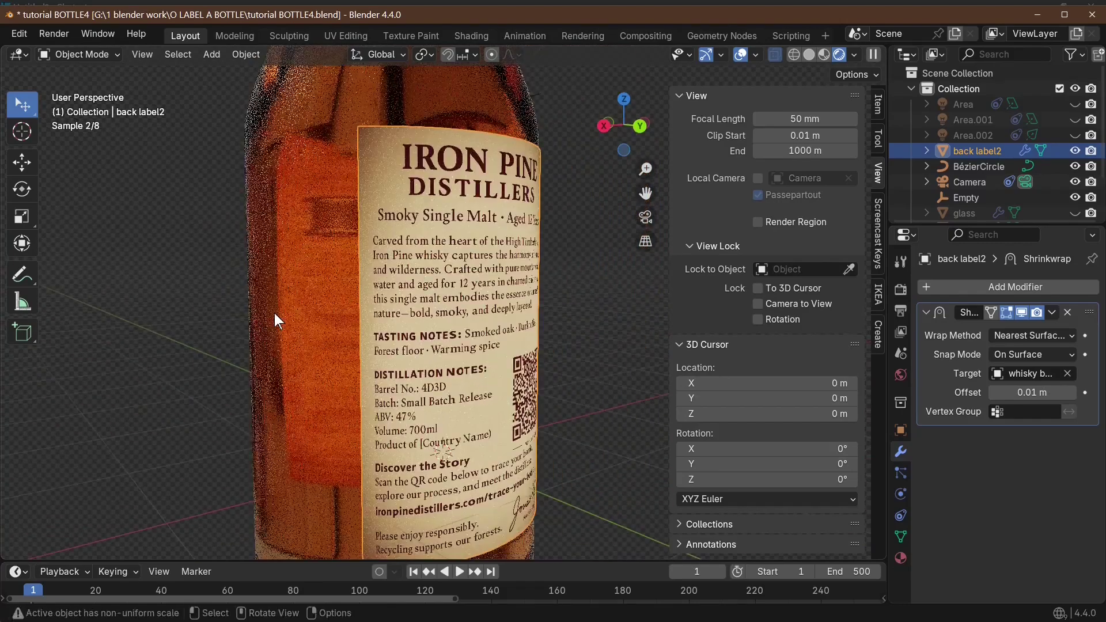
Reveal all hidden objects in the scene, including the area lights, glass and tray
{"action": "scroll", "coordinate": [393, 356], "scroll_direction": "down", "scroll_amount": 6}
{"action": "middle_click_drag", "start_coordinate": [392, 356], "coordinate": [537, 419]}
{"action": "scroll", "coordinate": [510, 366], "scroll_direction": "down", "scroll_amount": 3}
{"action": "key", "text": "alt+h"}
{"action": "scroll", "coordinate": [514, 395], "scroll_direction": "up", "scroll_amount": 5}
{"action": "left_click", "coordinate": [537, 420]}
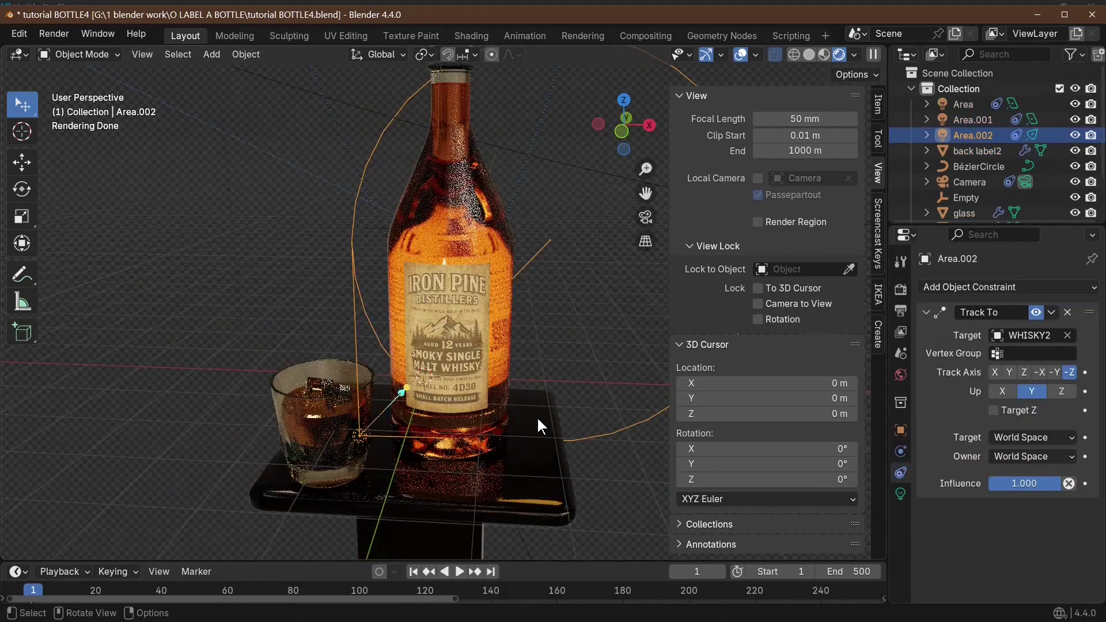
Render the scene and inspect the labelled bottle from several sides
{"action": "key", "text": "F12"}
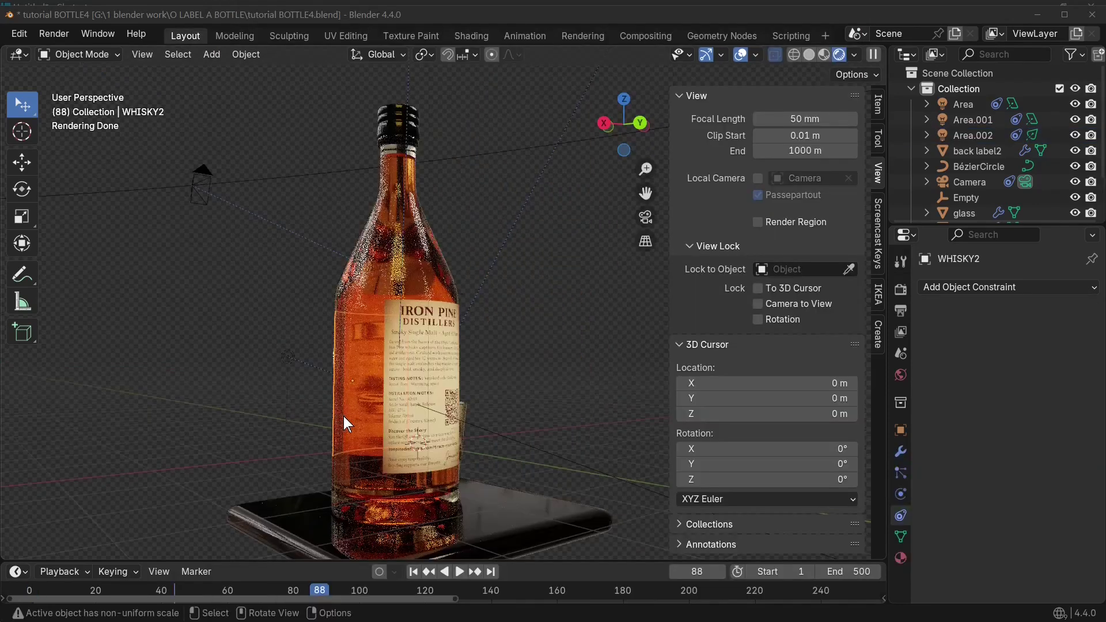
{"action": "middle_click_drag", "start_coordinate": [383, 450], "coordinate": [552, 440]}
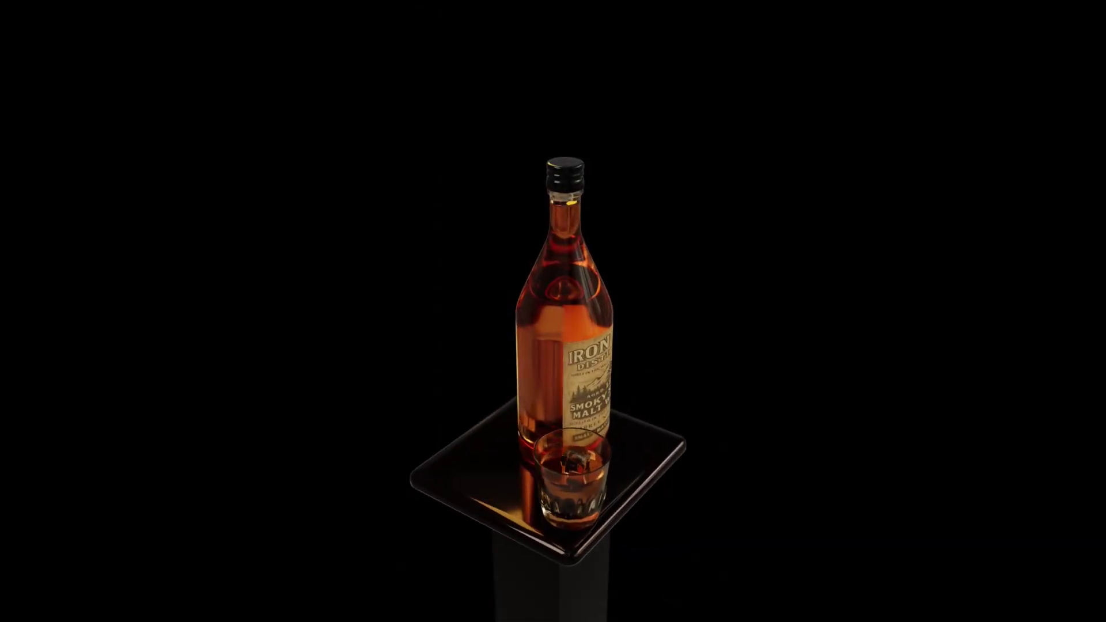